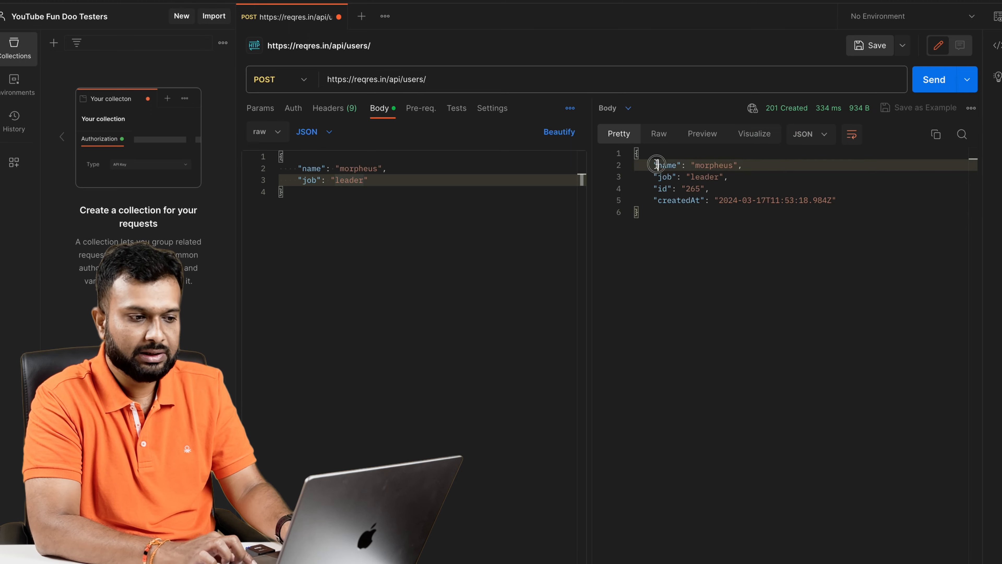
# Step: Switch to the reqres.in page in the browser and examine the PUT UPDATE example's request and response
pyautogui.hotkey('ctrl', 'Right')
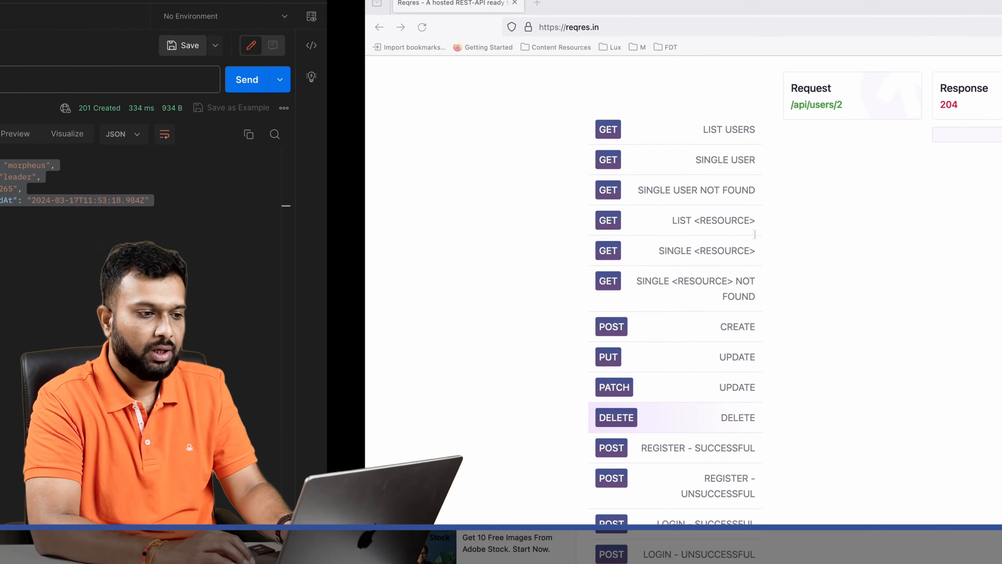
pyautogui.scroll(-2, 454, 383)
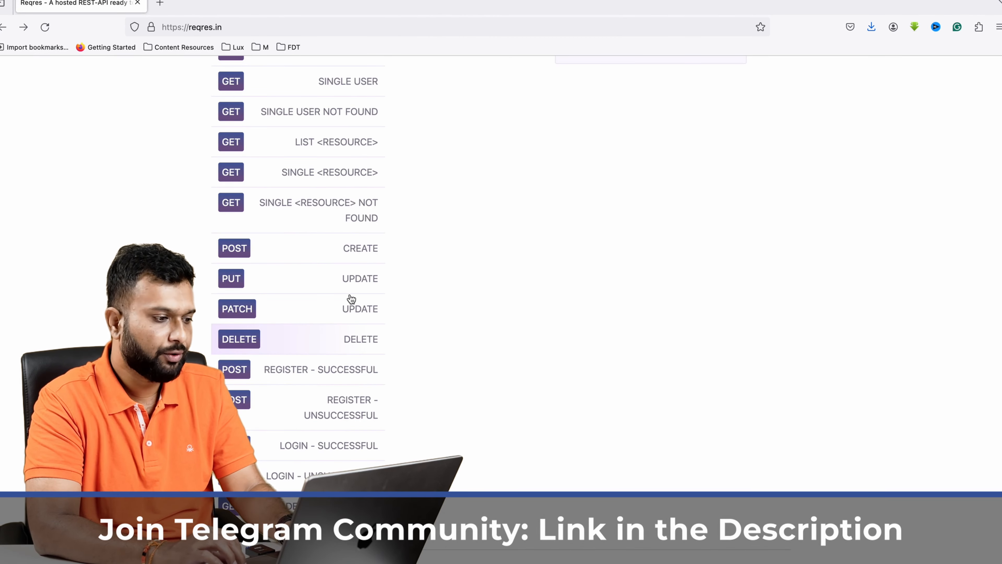
pyautogui.click(336, 285)
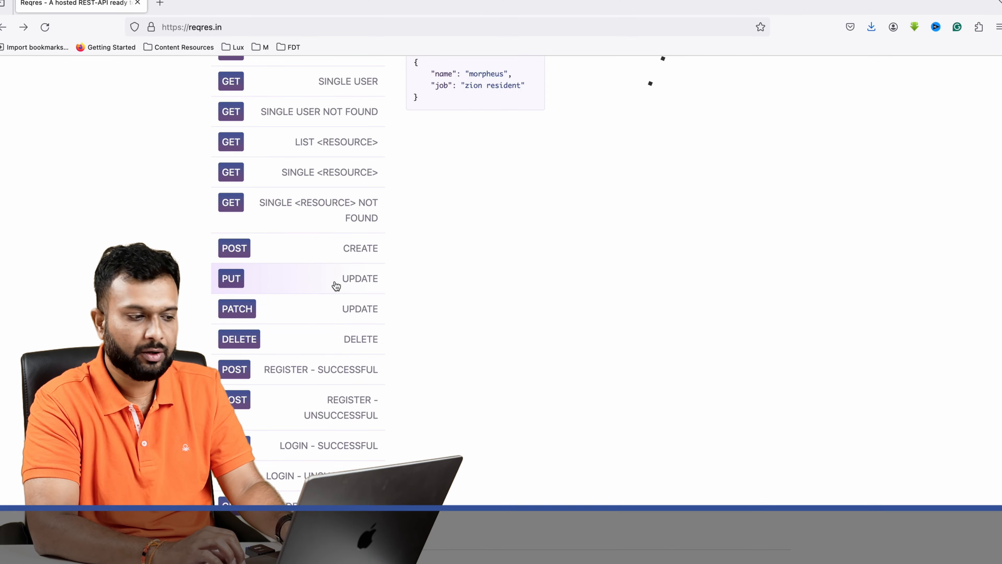
pyautogui.scroll(3, 529, 279)
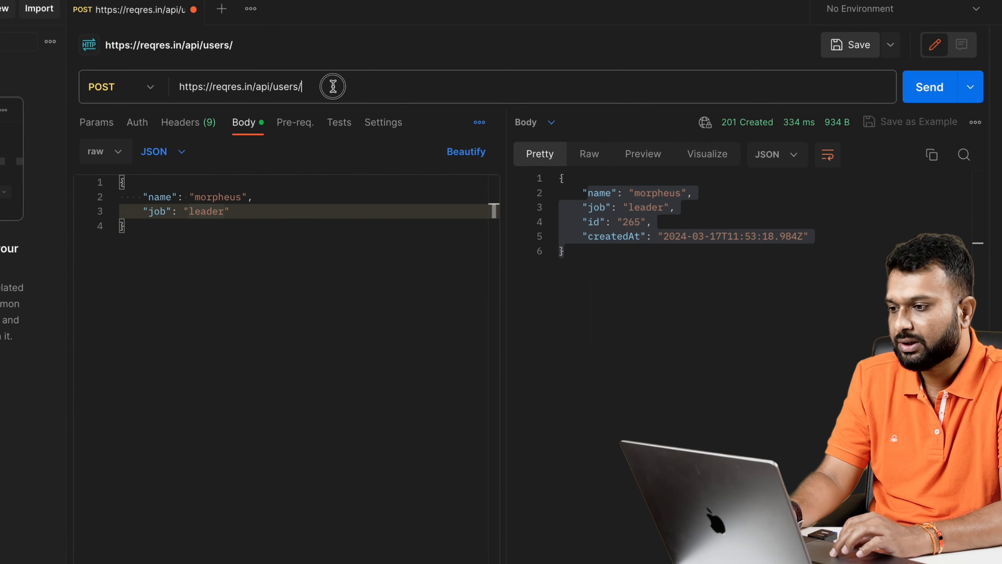
pyautogui.tripleClick(333, 86)
pyautogui.press('super+c')
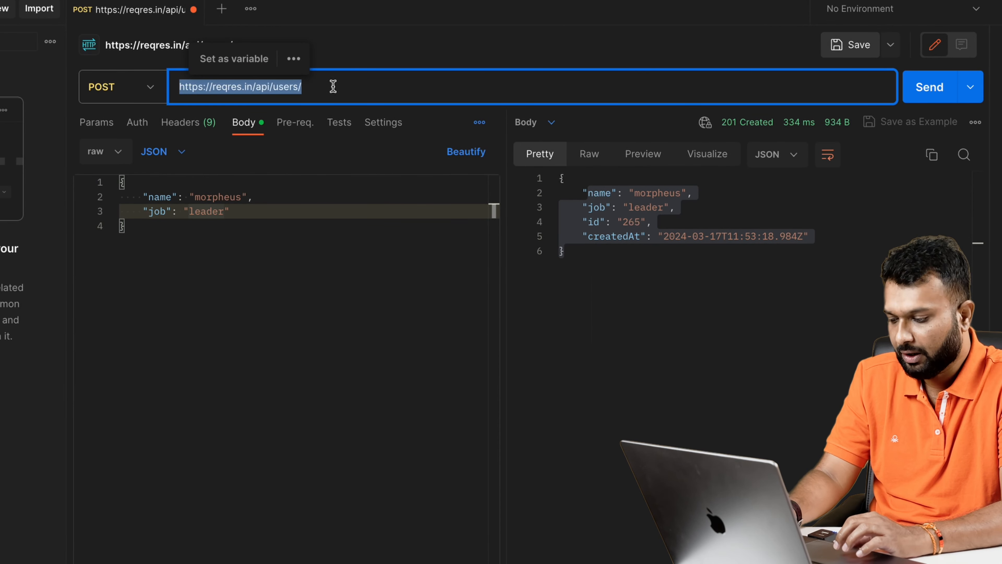
pyautogui.click(221, 10)
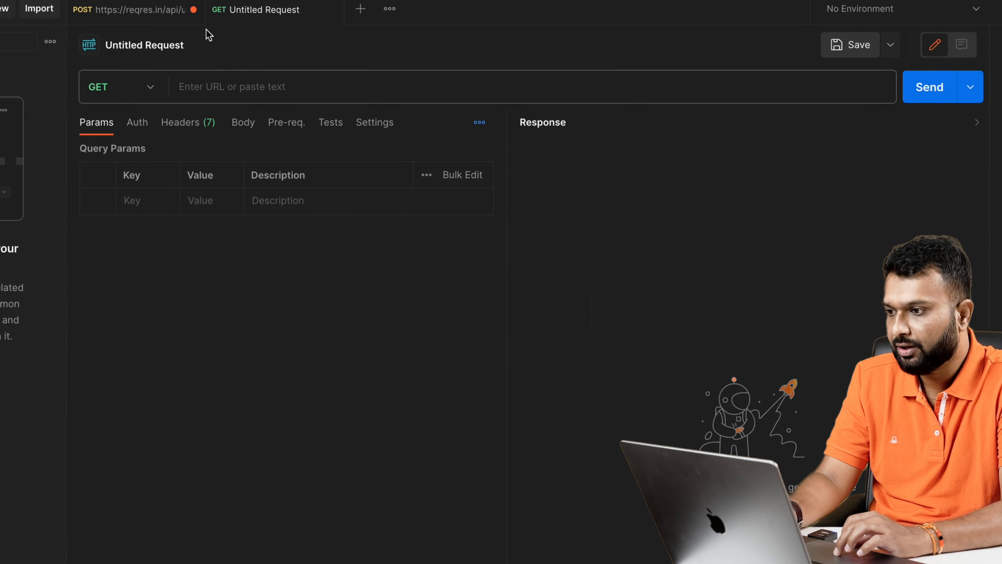
pyautogui.click(128, 86)
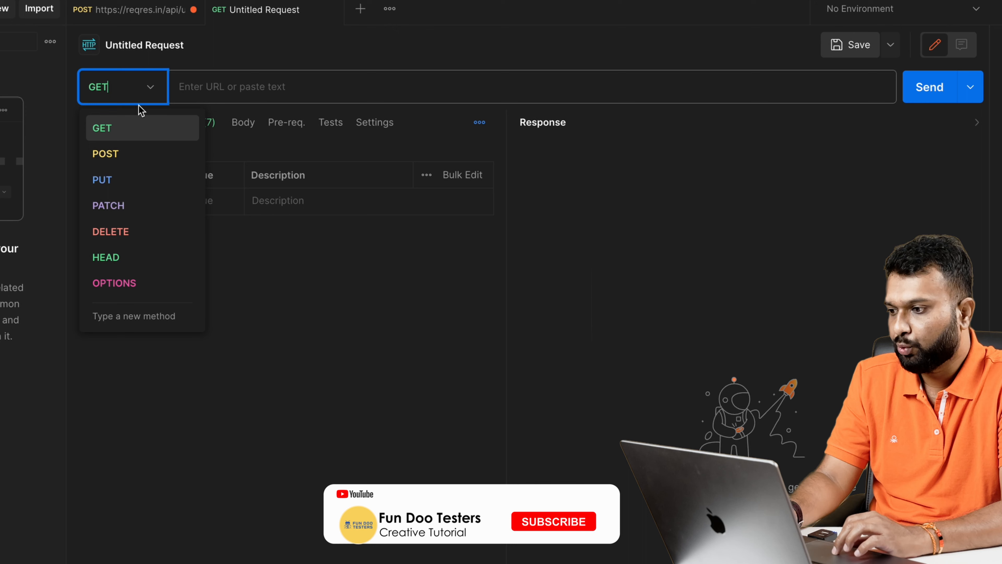
pyautogui.click(113, 186)
pyautogui.click(237, 94)
pyautogui.press('super+v')
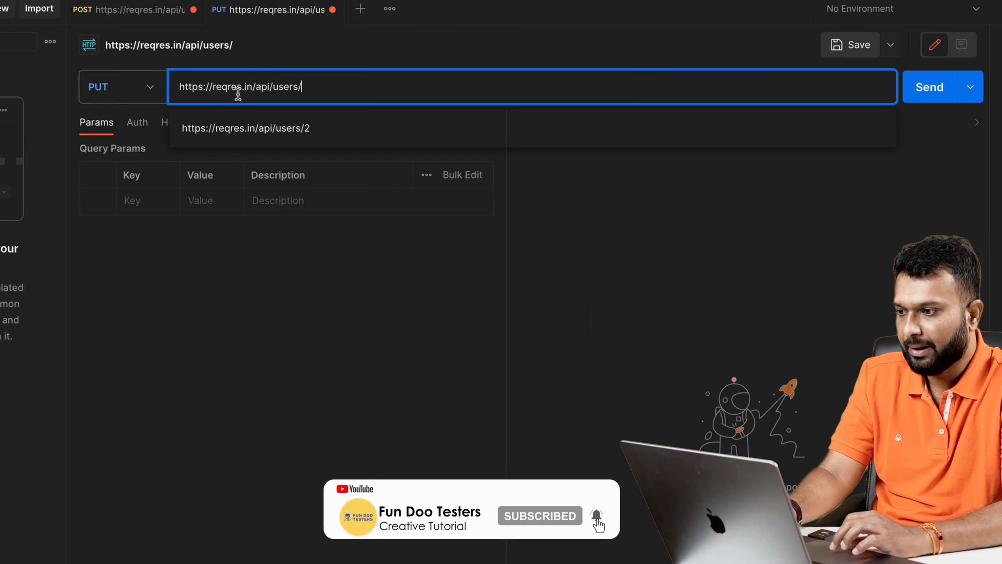
pyautogui.click(370, 128)
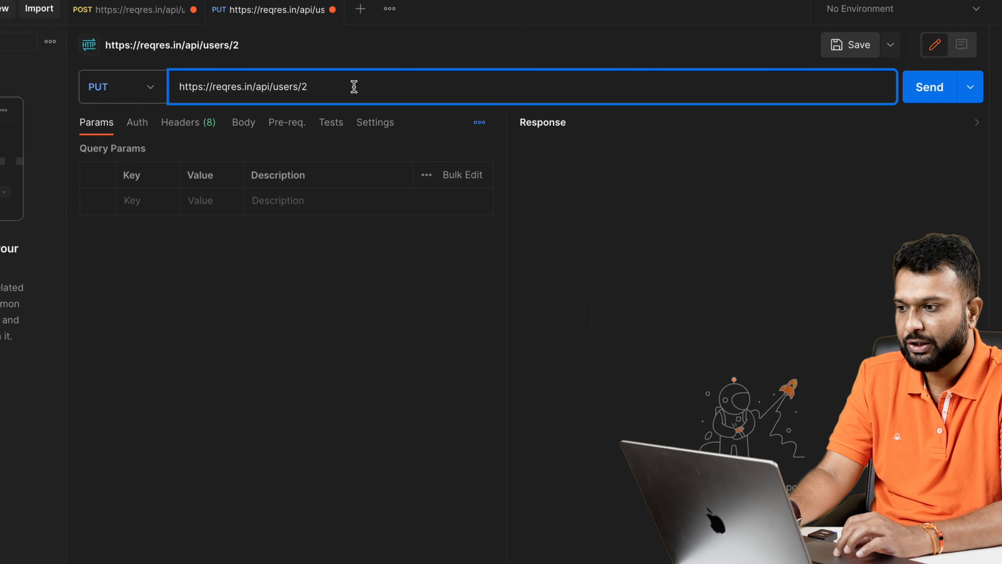
# Step: Copy the POST request's JSON body into the PUT request as a raw JSON body
pyautogui.click(130, 16)
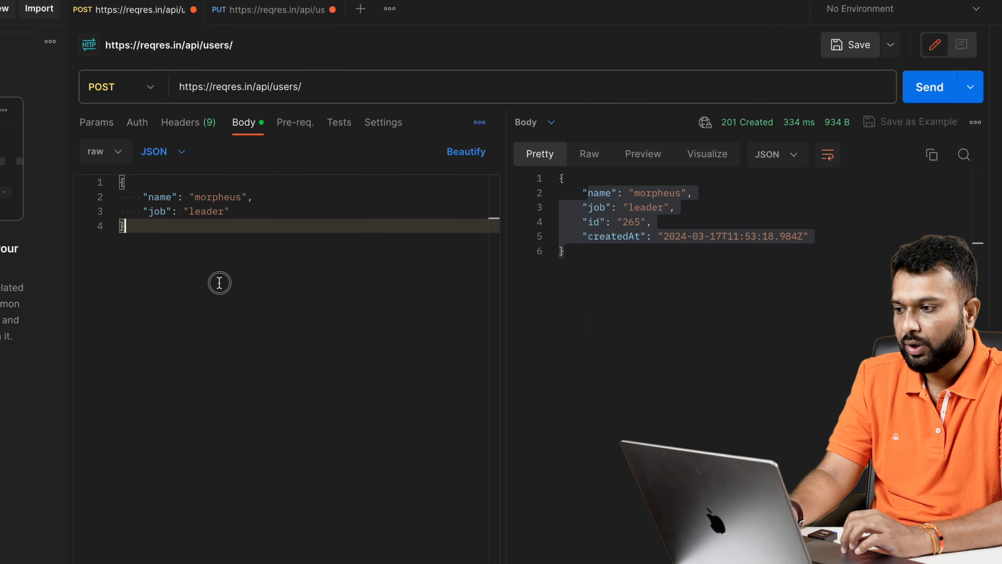
pyautogui.press('super+a')
pyautogui.press('super+c')
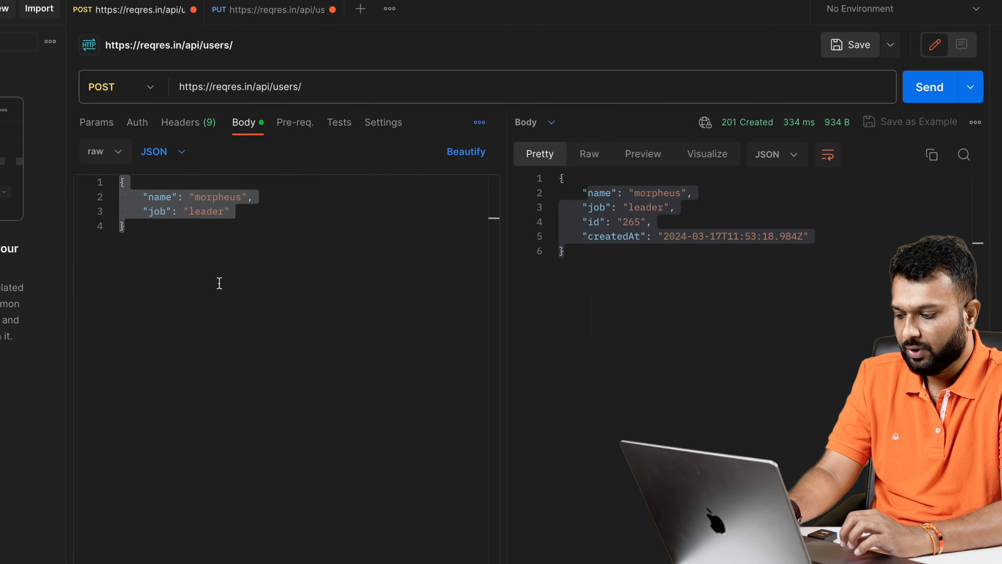
pyautogui.click(227, 18)
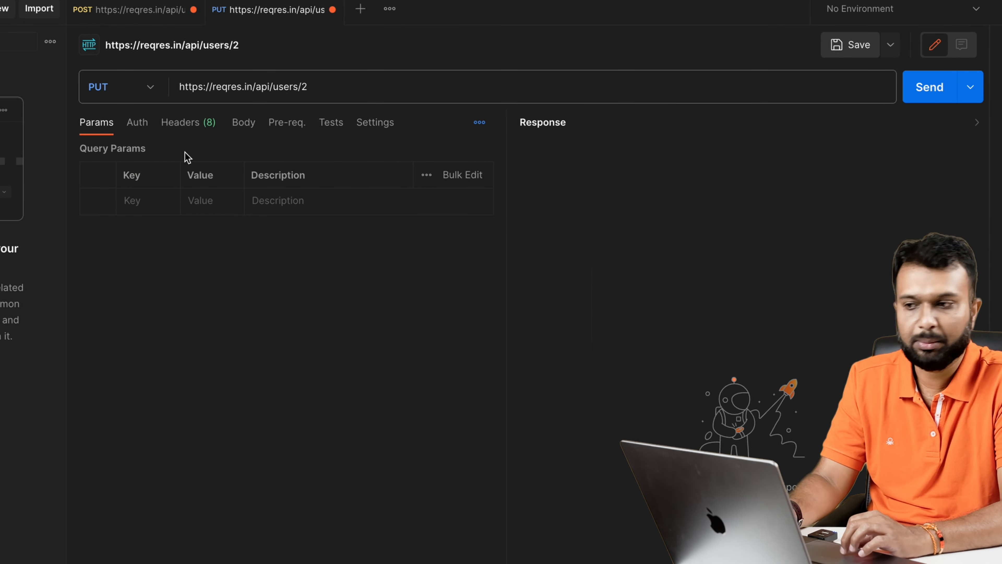
pyautogui.click(250, 126)
pyautogui.click(115, 152)
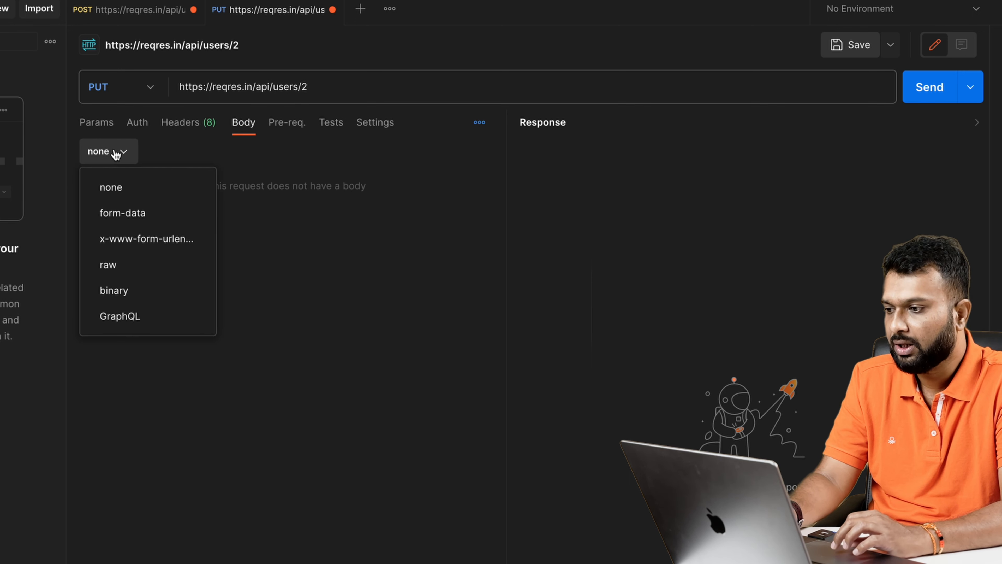
pyautogui.click(111, 270)
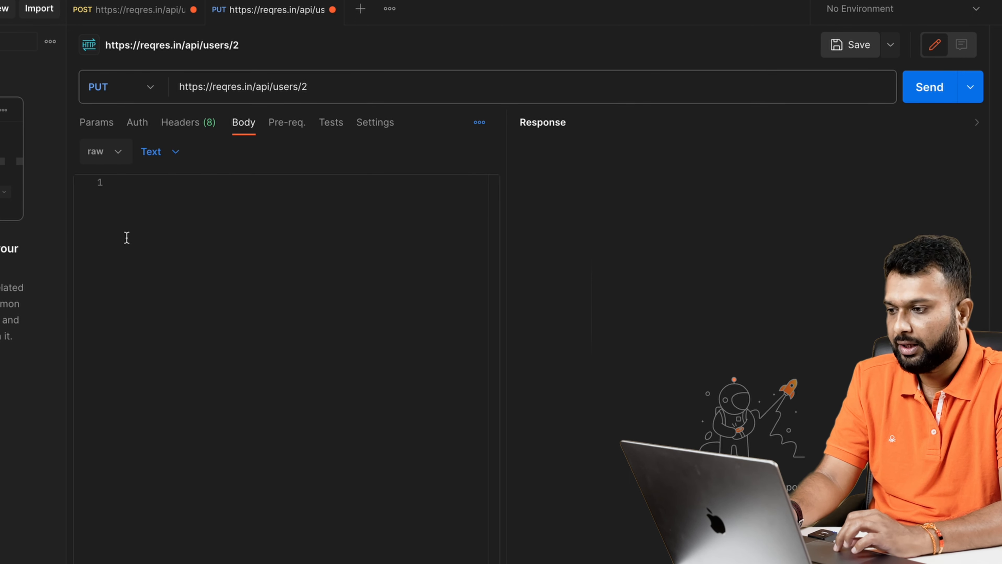
pyautogui.click(183, 154)
pyautogui.click(181, 230)
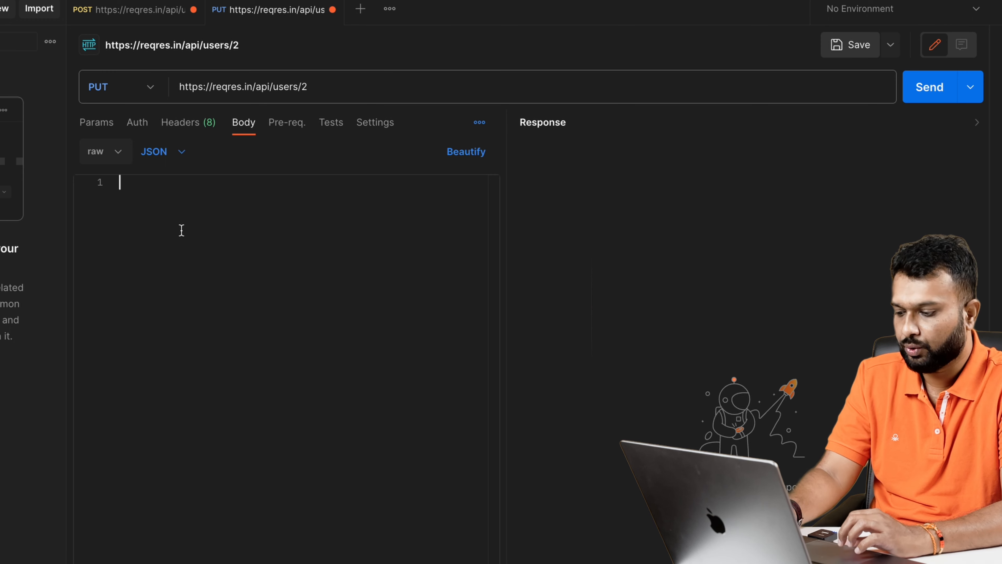
pyautogui.press('super+v')
# Step: Change the name value in the PUT body to "Fun DOo Testers" and send the request
pyautogui.doubleClick(223, 196)
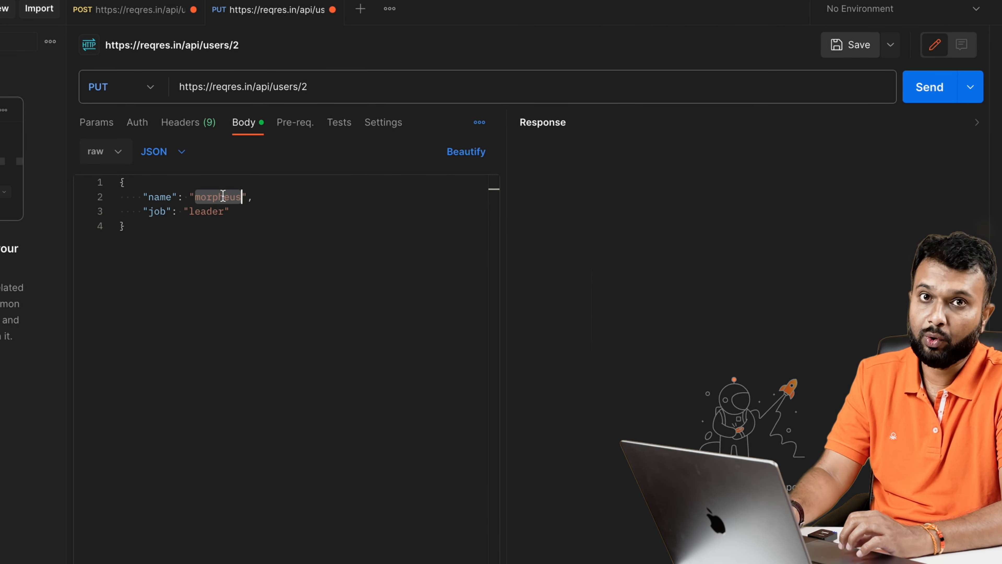
pyautogui.write('Fun DOo')
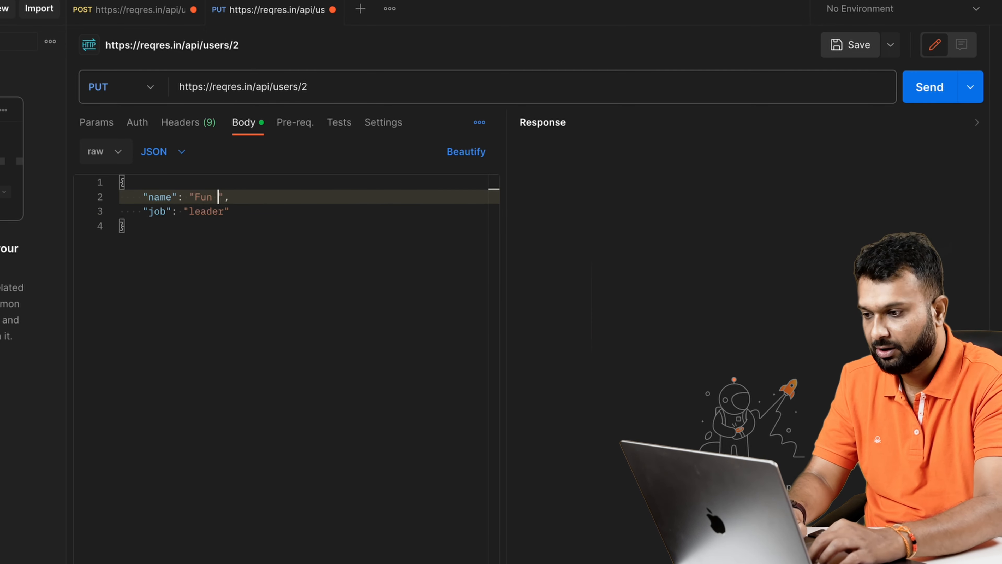
pyautogui.write(' Testers')
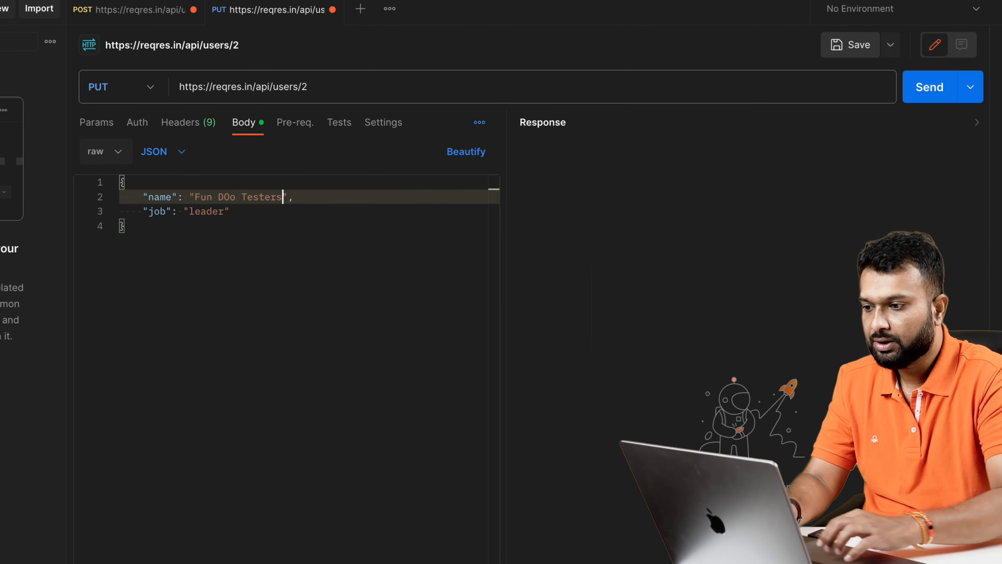
pyautogui.click(950, 95)
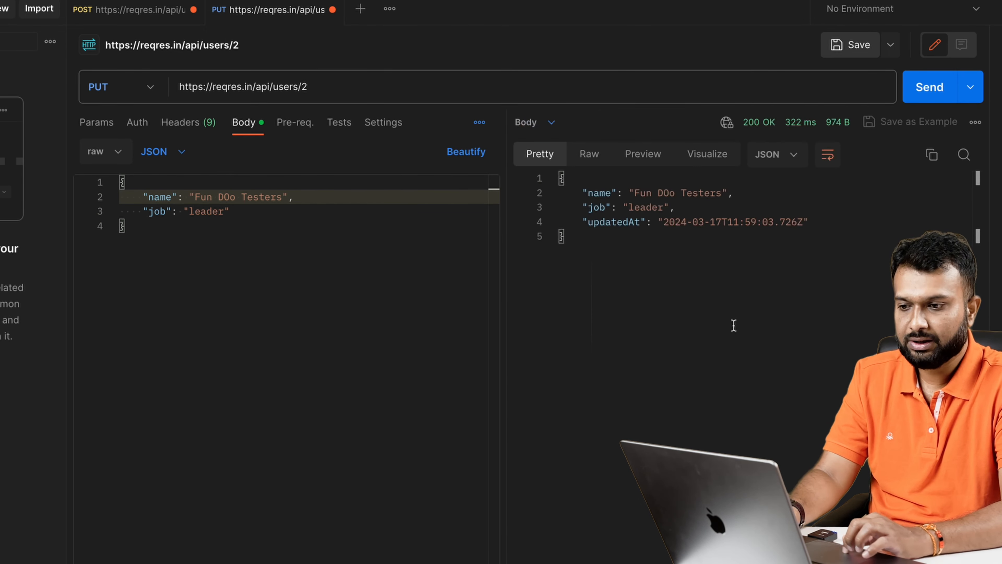
# Step: Compare the updatedAt field in the PUT response with the POST response's createdAt and id, and examine the user ID in the PUT URL
pyautogui.tripleClick(592, 223)
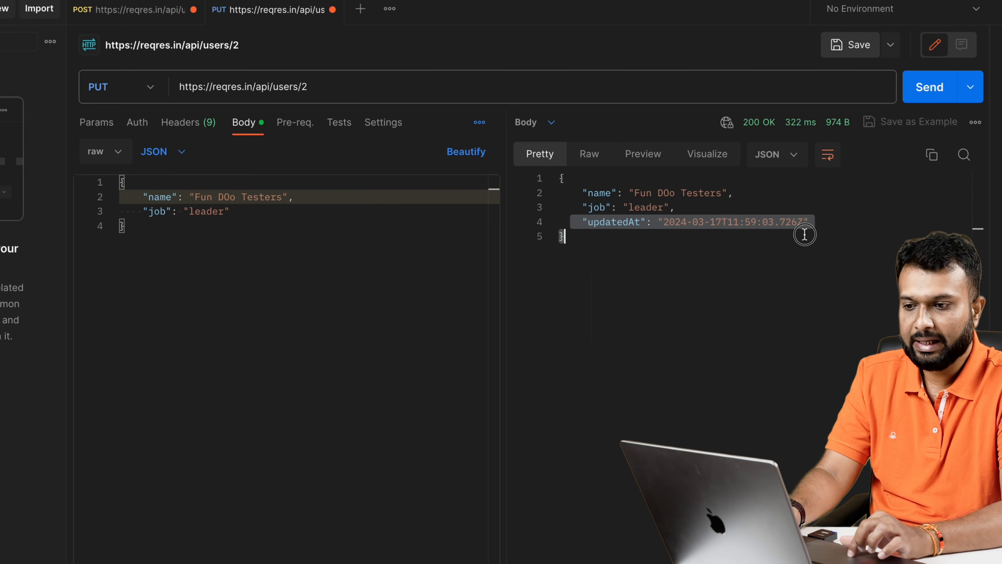
pyautogui.click(102, 16)
pyautogui.click(606, 266)
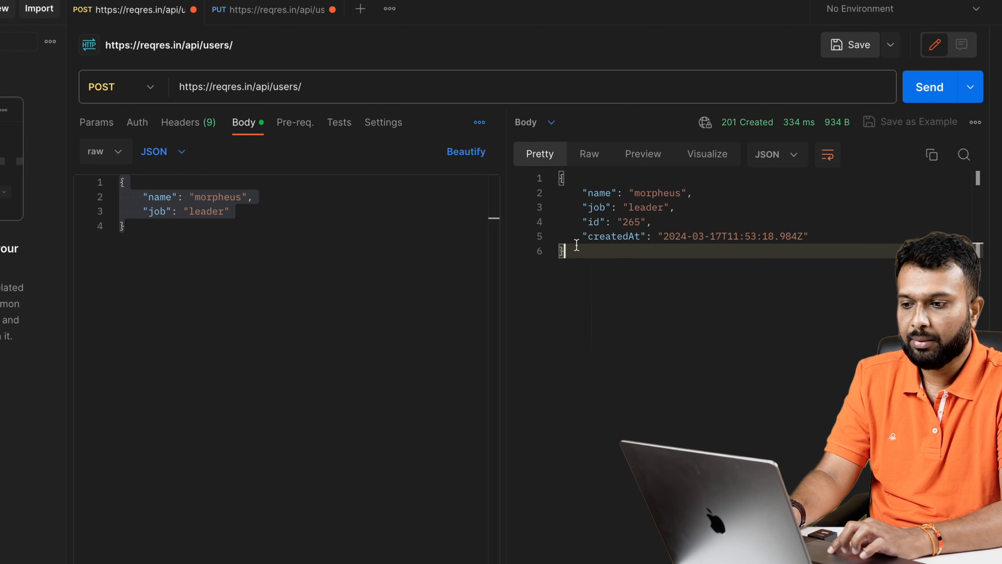
pyautogui.moveTo(577, 237); pyautogui.dragTo(868, 237)
pyautogui.click(273, 226)
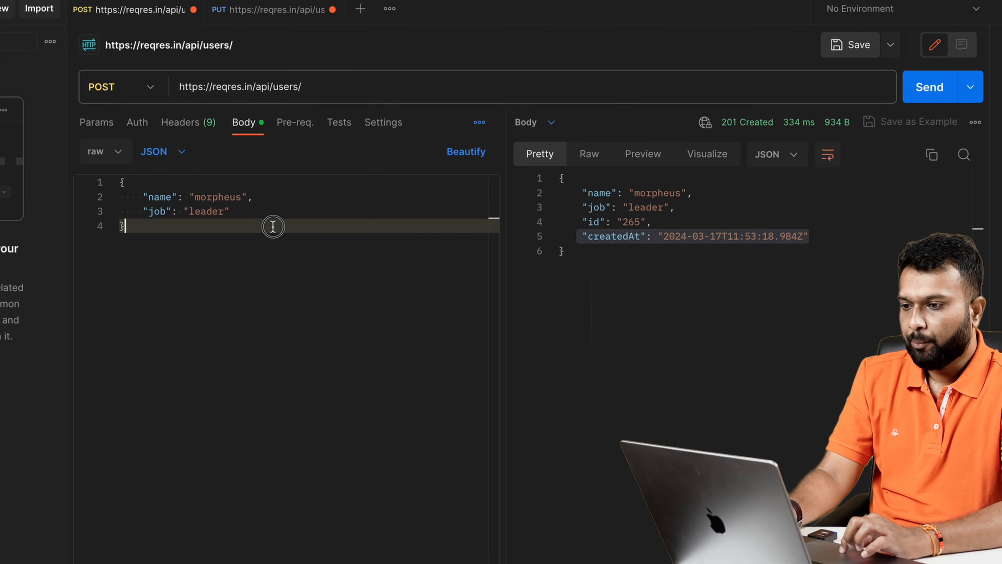
pyautogui.moveTo(578, 221); pyautogui.dragTo(682, 217)
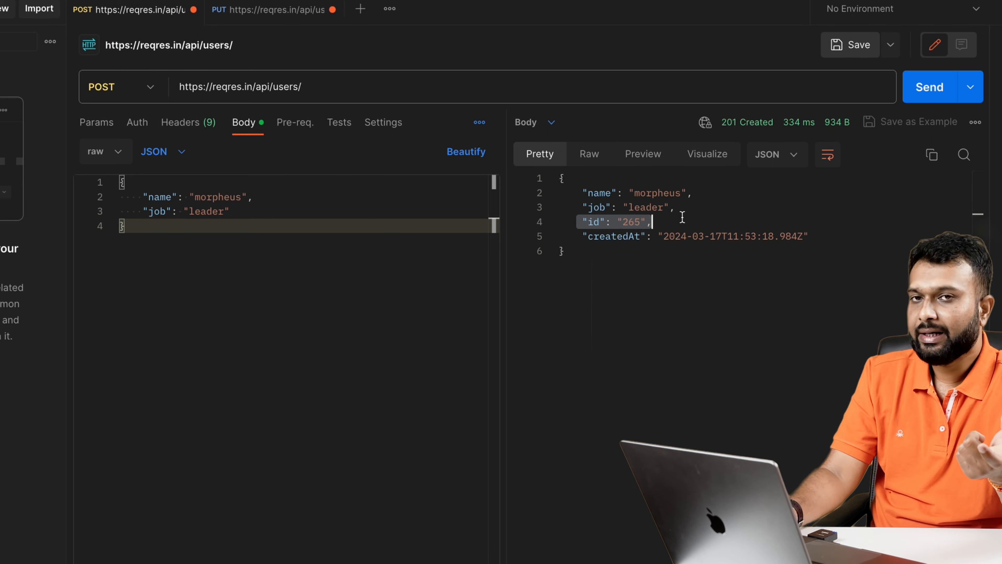
pyautogui.click(240, 20)
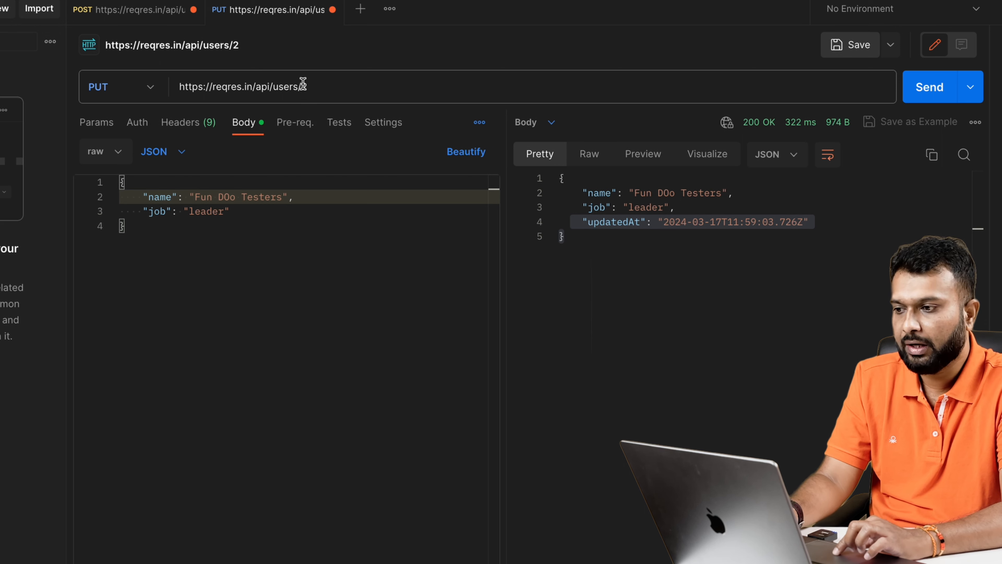
pyautogui.moveTo(300, 85); pyautogui.dragTo(362, 85)
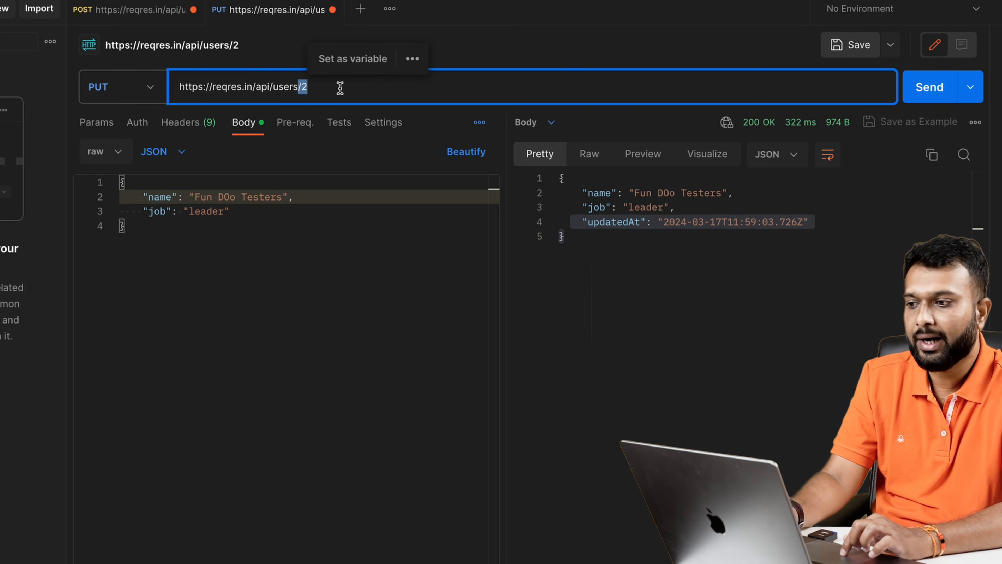
pyautogui.click(310, 264)
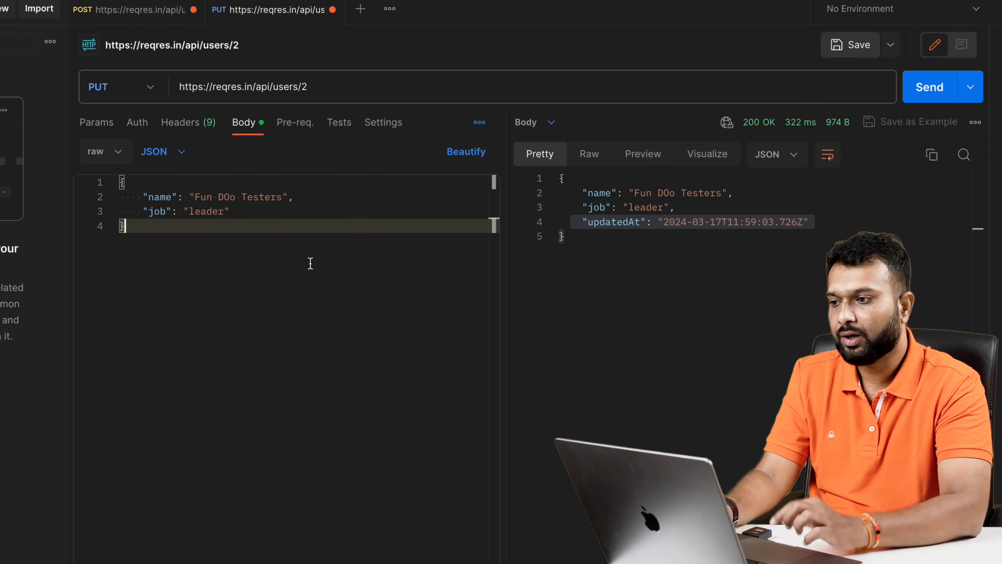
pyautogui.rightClick(261, 14)
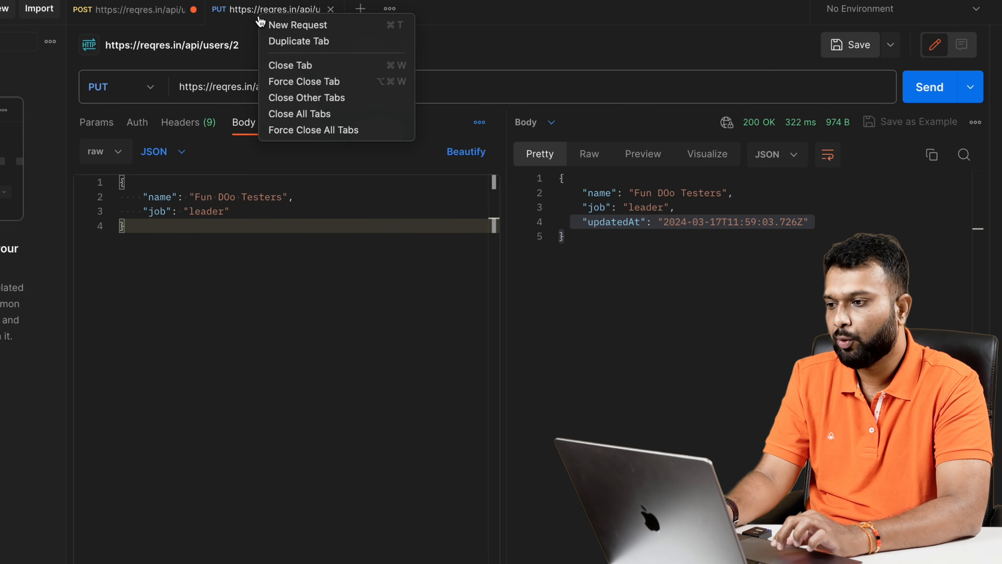
pyautogui.click(295, 40)
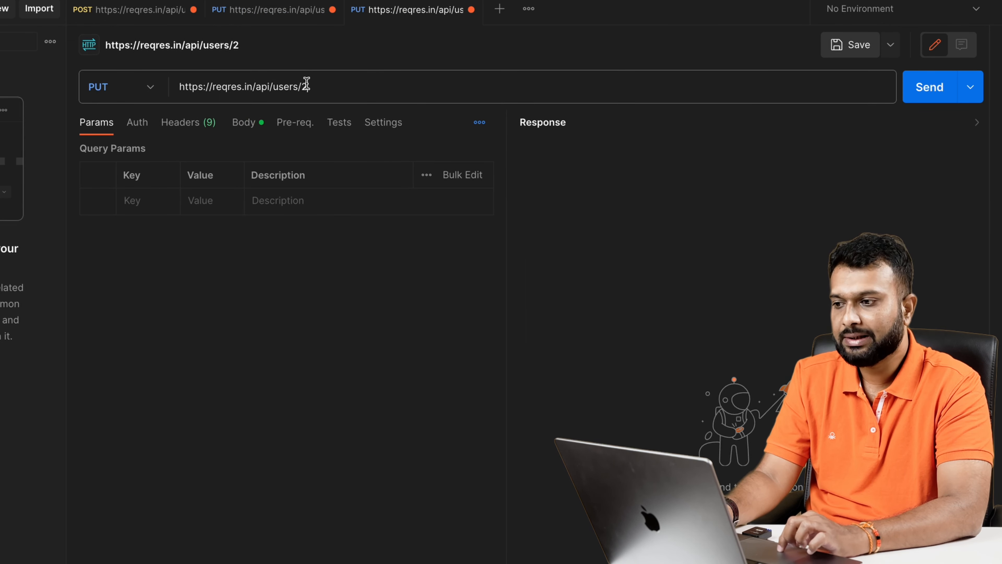
pyautogui.moveTo(316, 88); pyautogui.dragTo(160, 93)
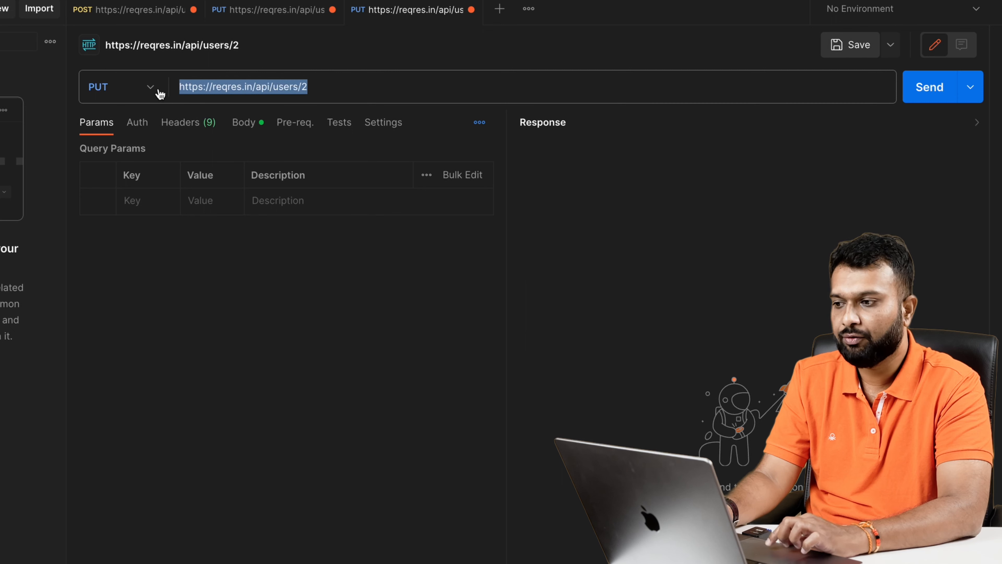
pyautogui.moveTo(298, 87); pyautogui.dragTo(345, 87)
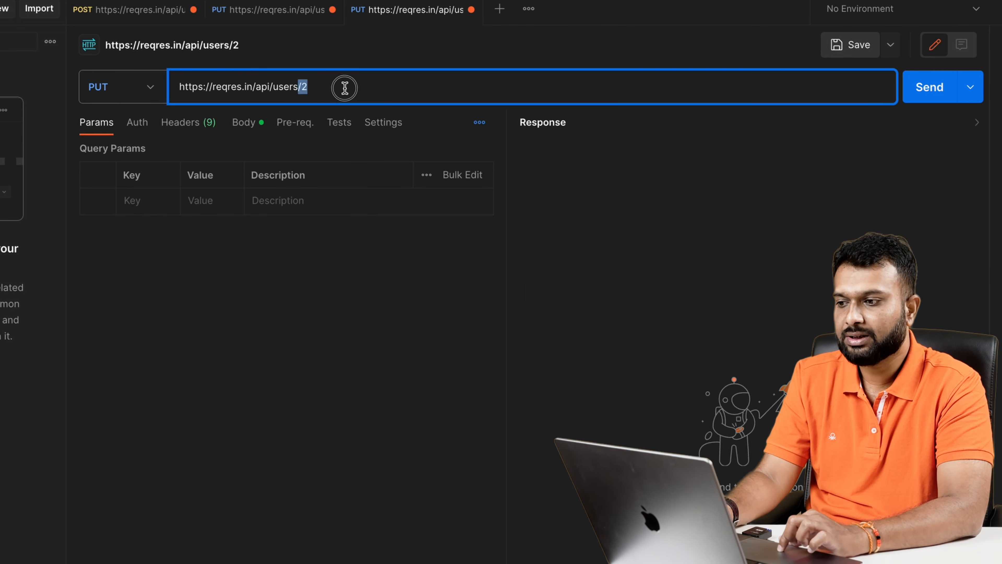
pyautogui.click(158, 94)
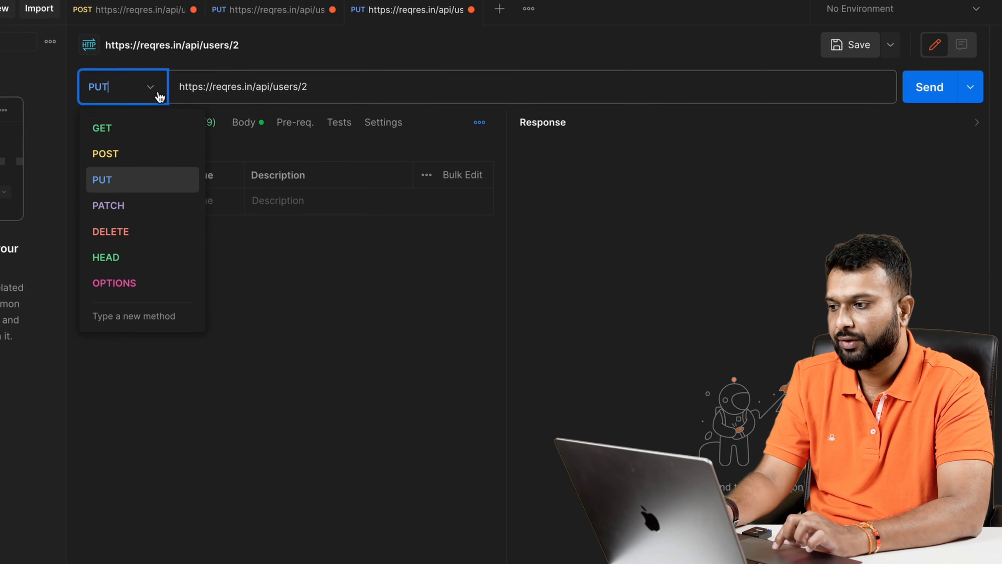
pyautogui.click(123, 215)
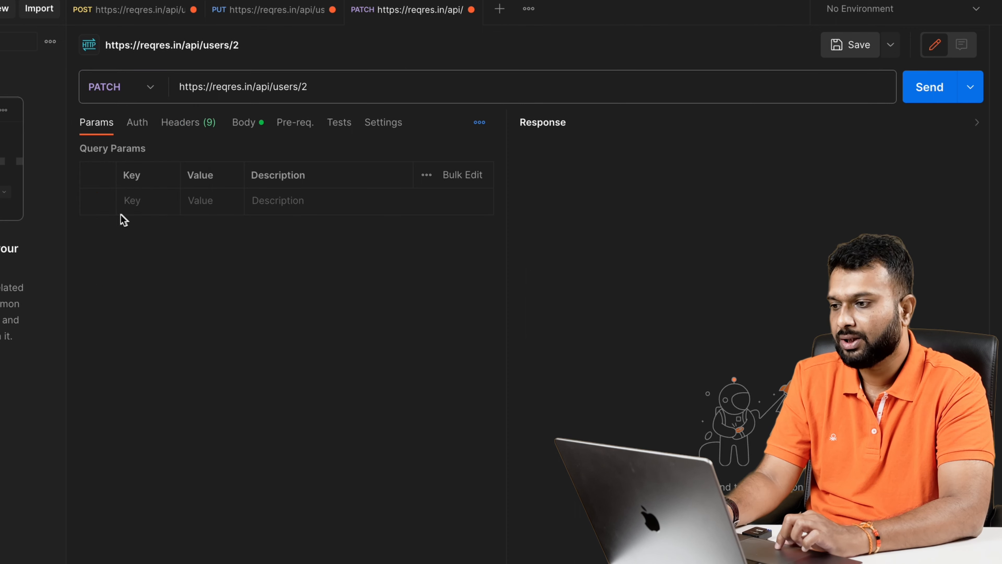
# Step: Show the PATCH request's body and compare it with the original POST request
pyautogui.click(252, 134)
pyautogui.click(239, 219)
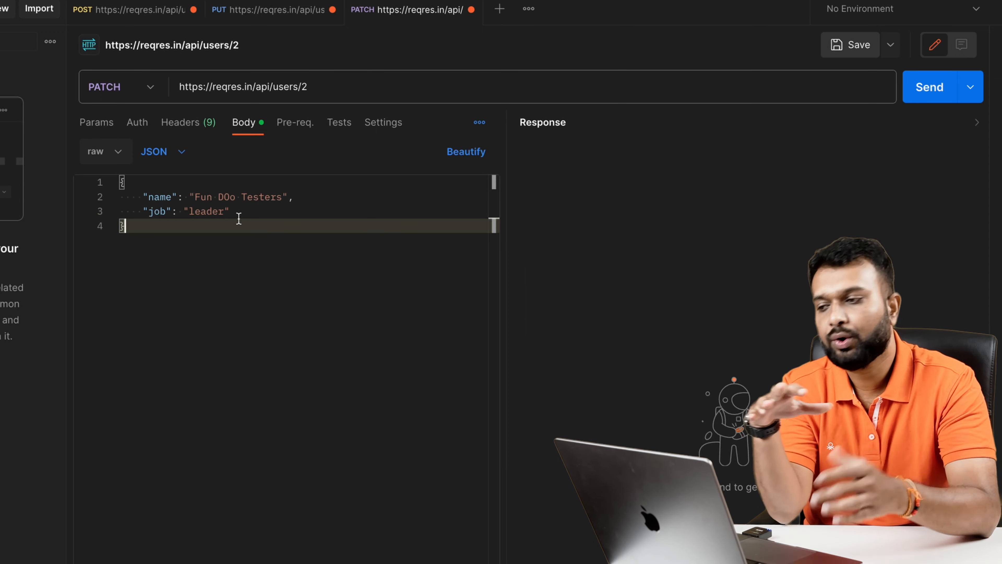
pyautogui.click(128, 19)
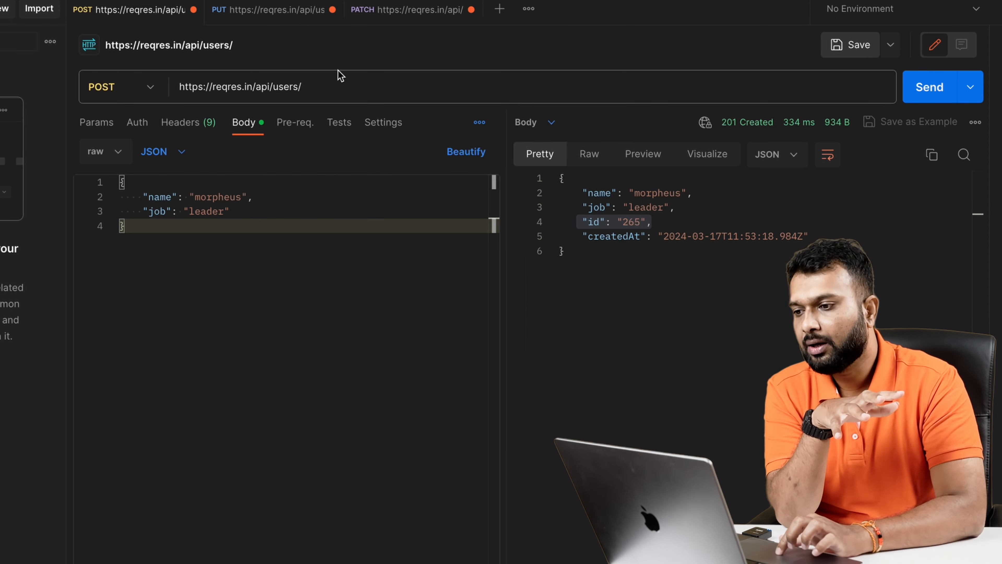
pyautogui.click(378, 16)
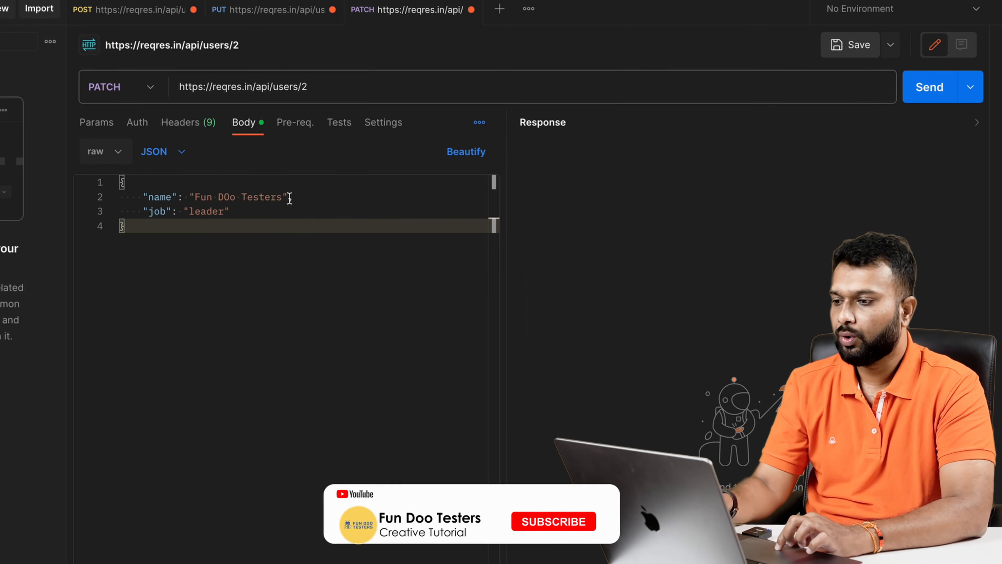
# Step: Remove the job field from the PATCH body, leaving a valid JSON object with only the name, and beautify it
pyautogui.moveTo(291, 197); pyautogui.dragTo(300, 233)
pyautogui.press('BackSpace')
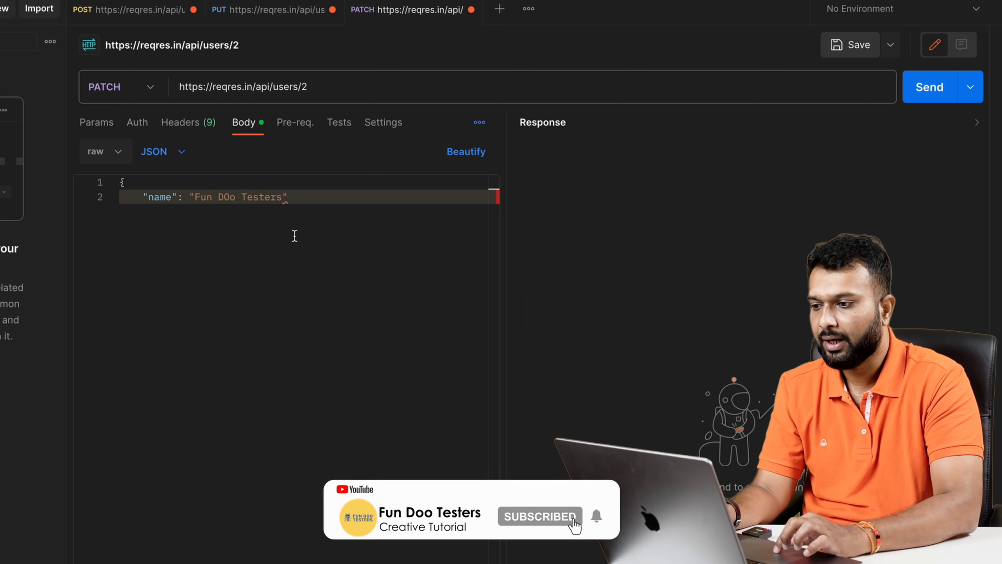
pyautogui.write('}')
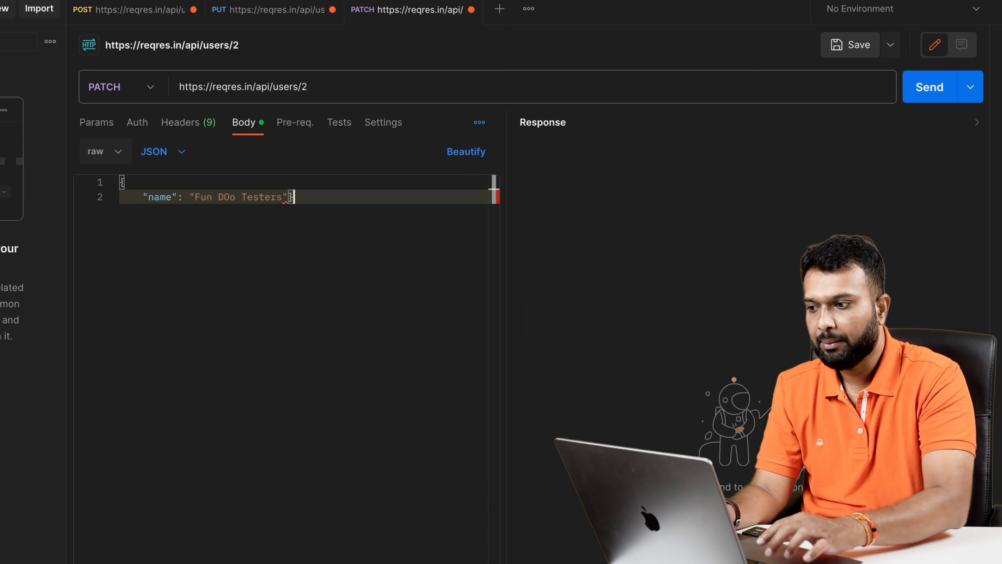
pyautogui.click(473, 155)
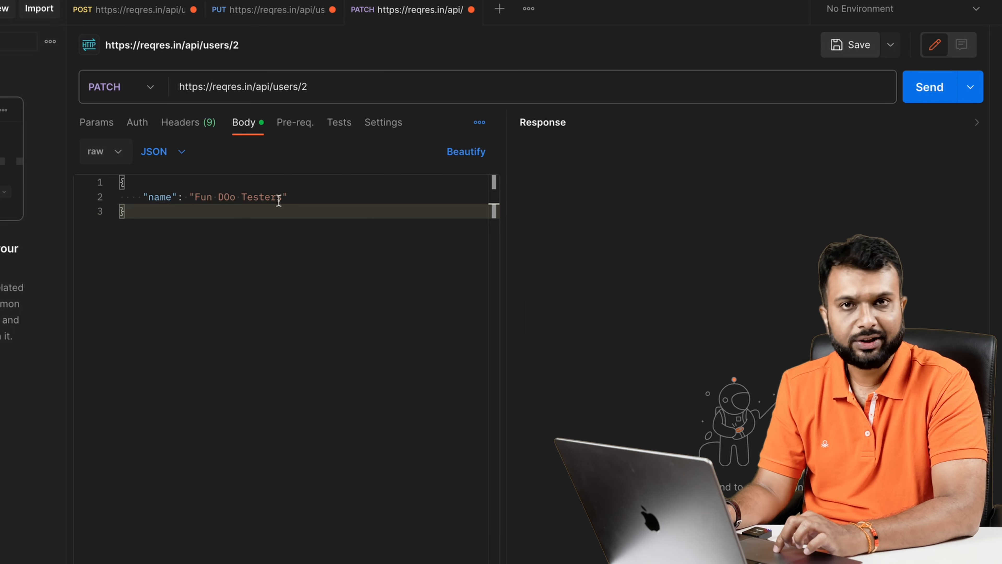
# Step: Examine the job value in the PUT body and compare it with the PATCH update example on the reqres.in page
pyautogui.click(278, 11)
pyautogui.doubleClick(201, 211)
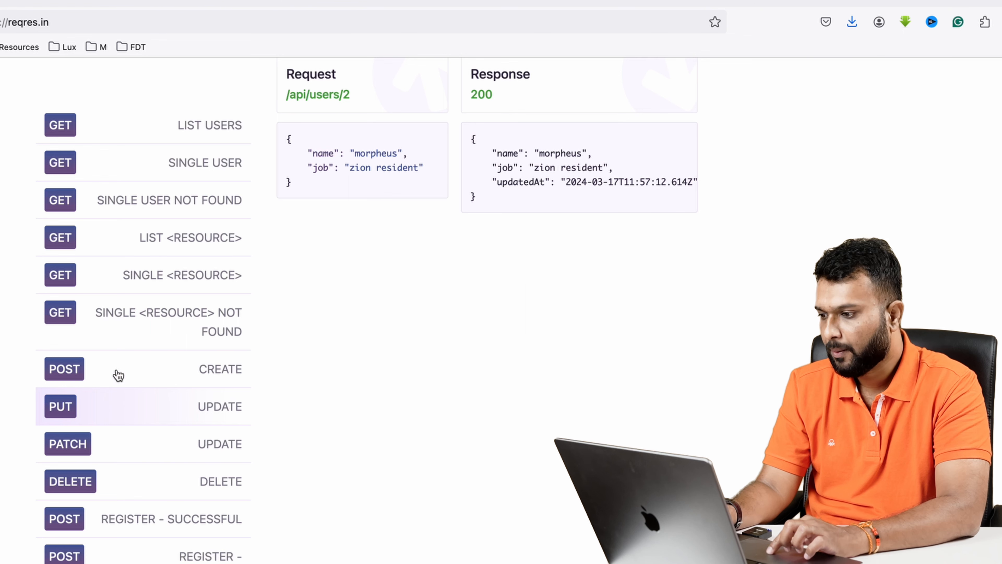
pyautogui.click(114, 453)
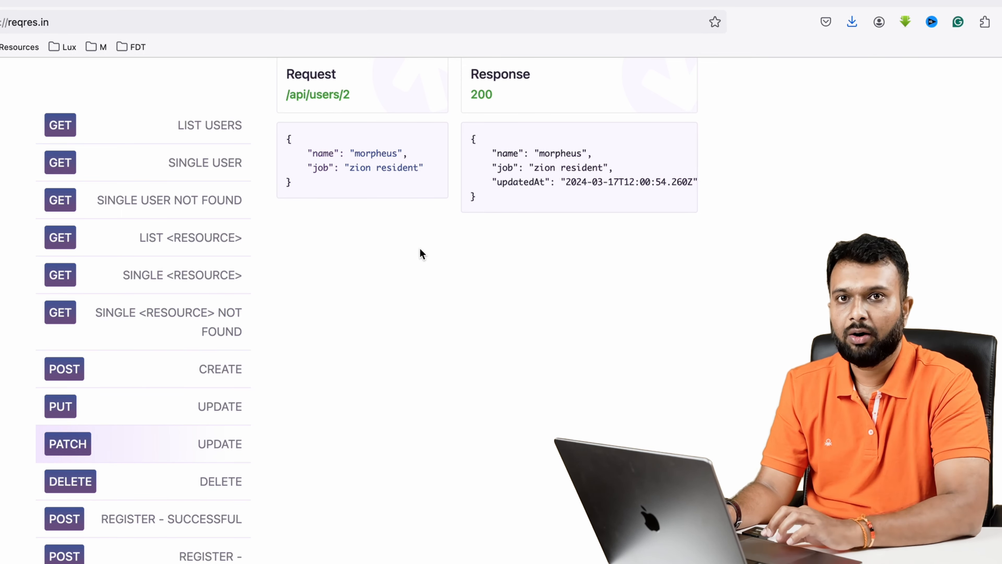
pyautogui.hotkey('ctrl', 'Left')
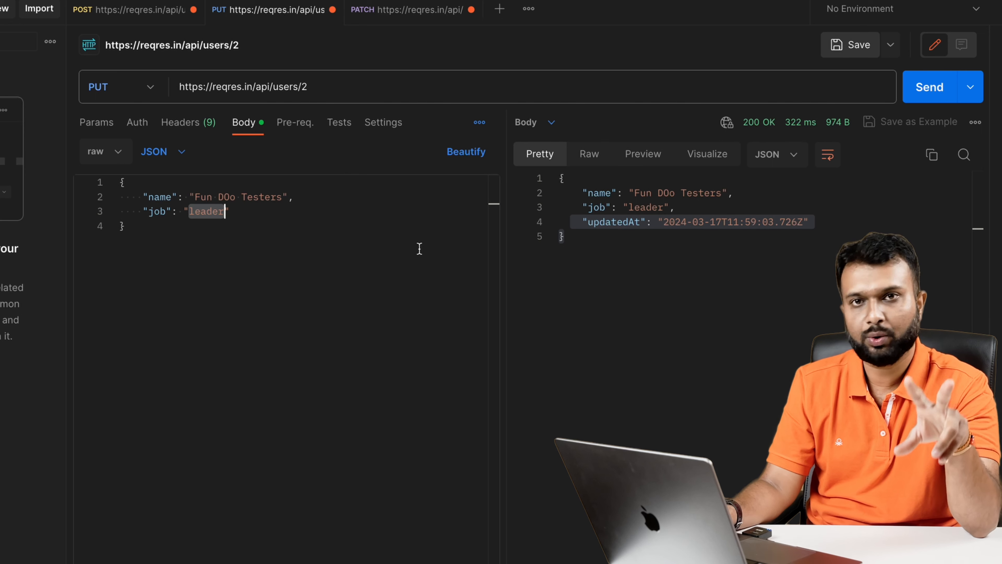
pyautogui.click(268, 211)
# Step: Send the PATCH request with only the name field and examine the name and updatedAt fields in its response
pyautogui.click(414, 9)
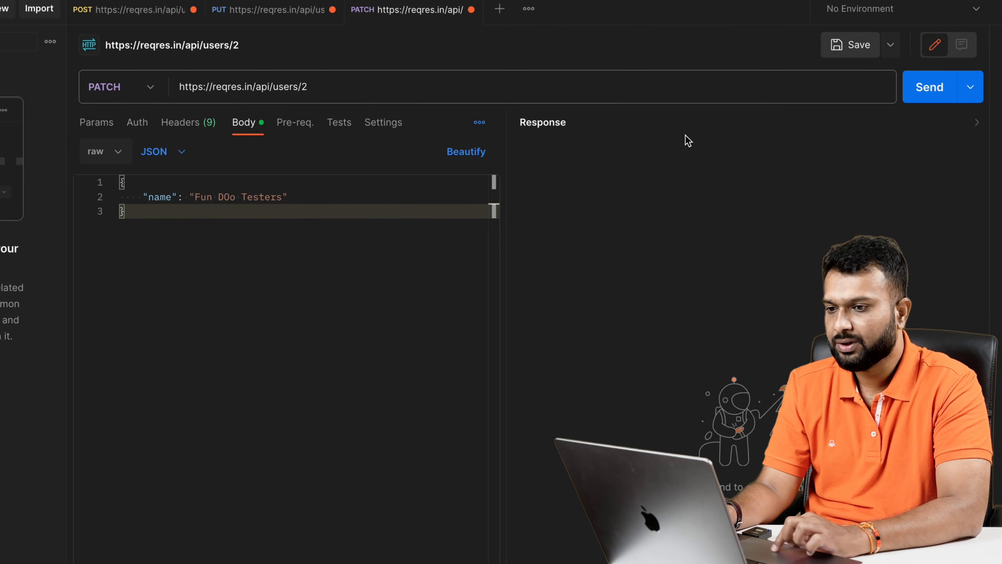
pyautogui.click(929, 88)
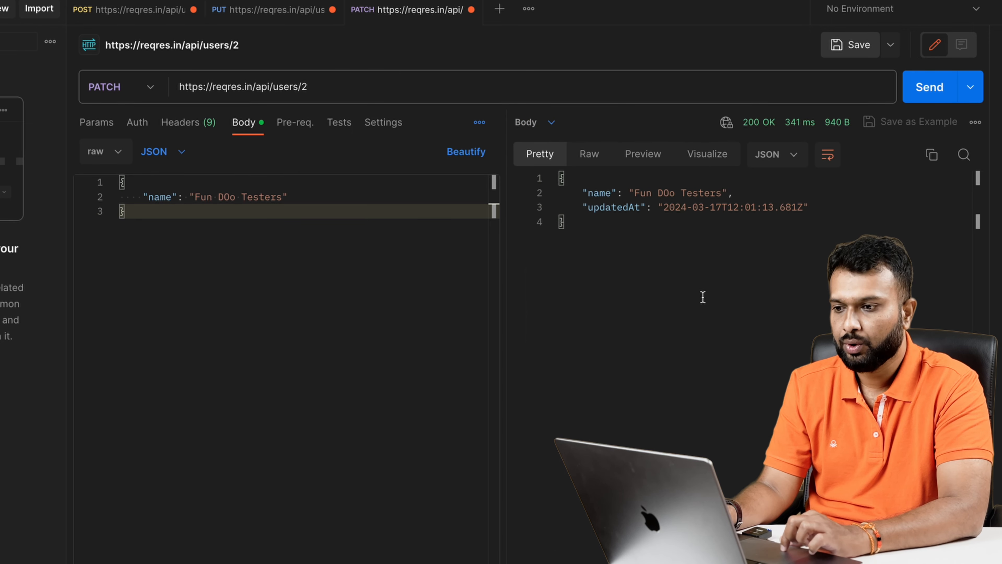
pyautogui.moveTo(575, 193); pyautogui.dragTo(810, 208)
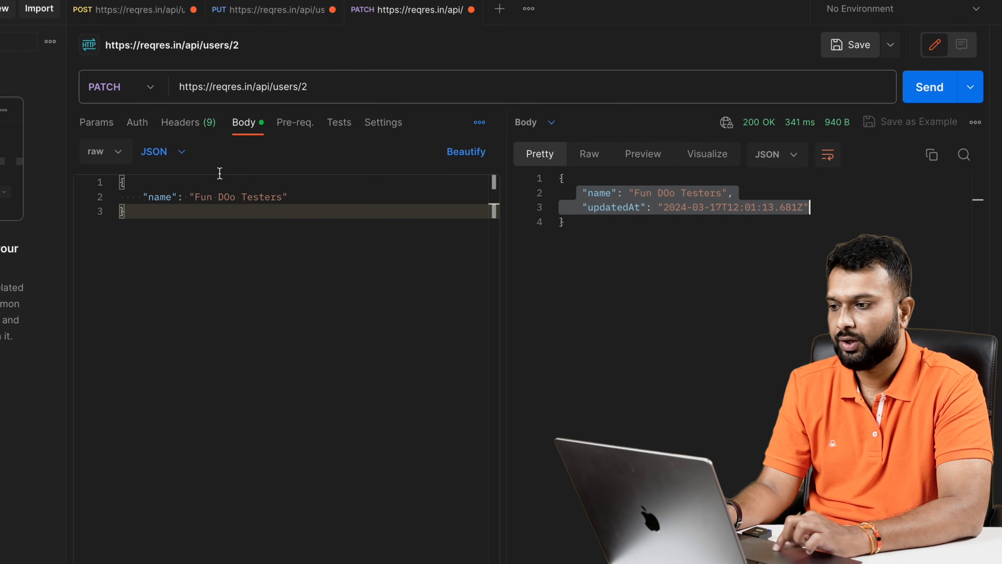
# Step: Replace the name value in the PATCH body with a person's first name, send the request and examine the response
pyautogui.moveTo(286, 196); pyautogui.dragTo(195, 196)
pyautogui.write('Ni')
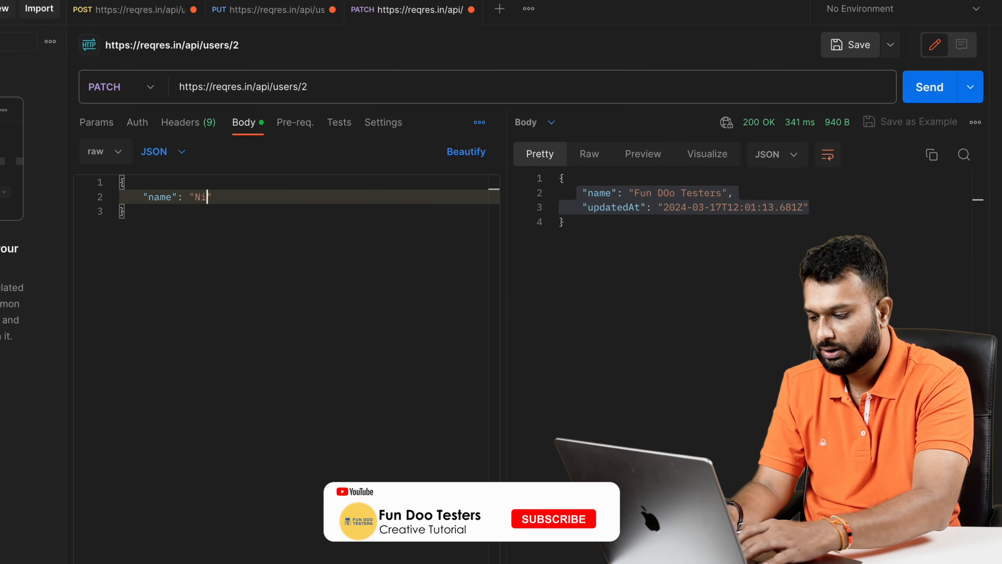
pyautogui.write('shant')
pyautogui.click(947, 90)
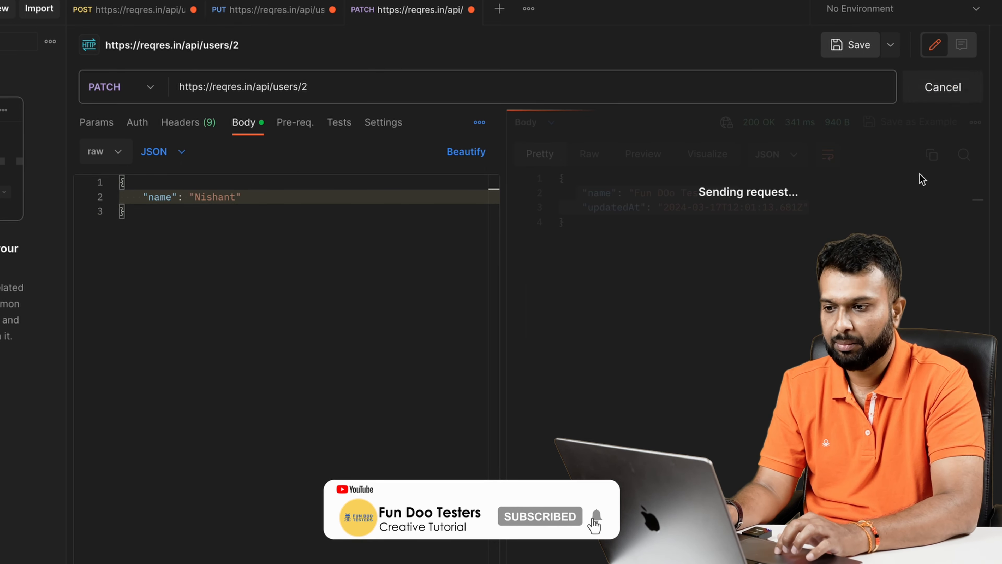
pyautogui.moveTo(582, 193); pyautogui.dragTo(848, 225)
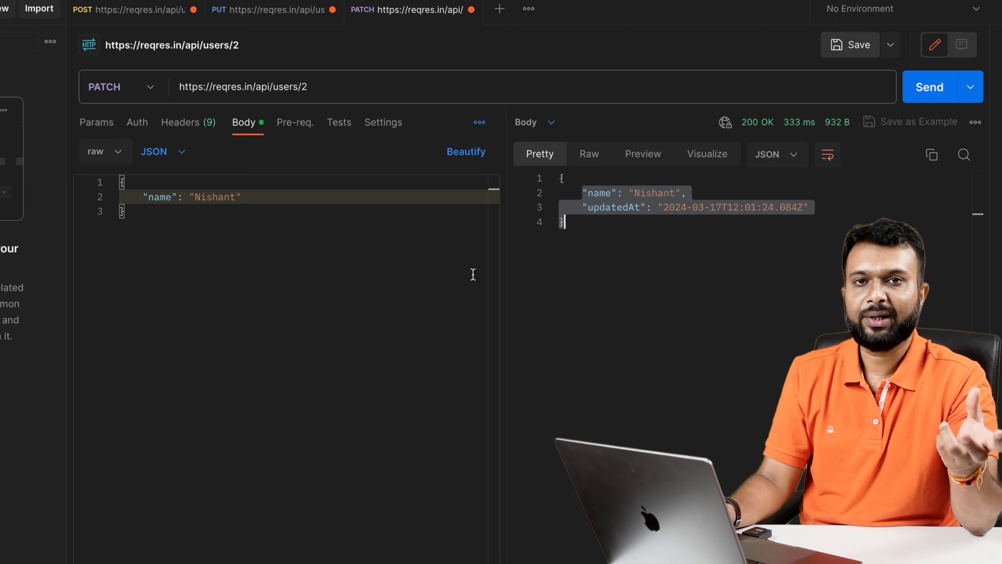
pyautogui.tripleClick(337, 86)
pyautogui.press('super+c')
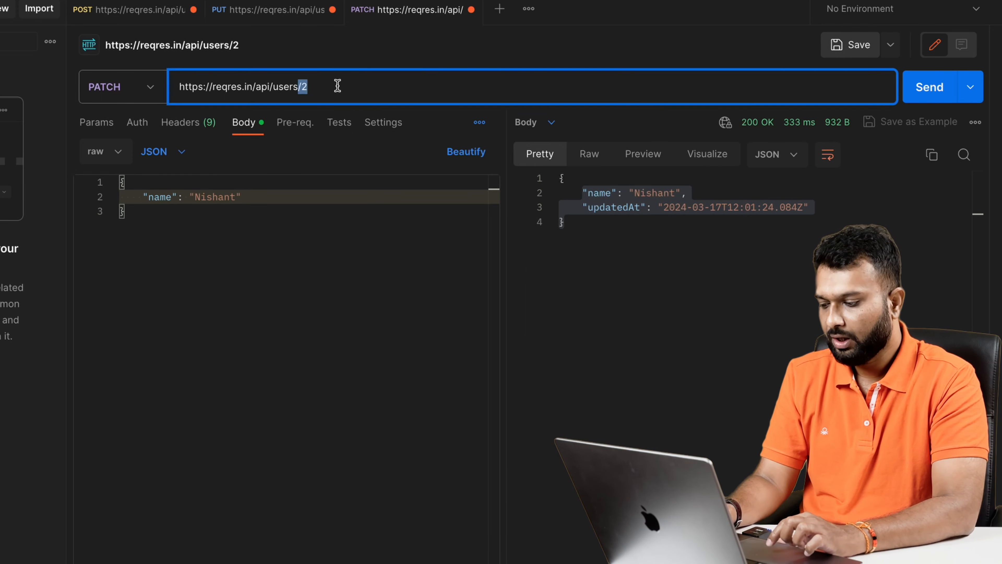
pyautogui.click(499, 9)
pyautogui.press('super+v')
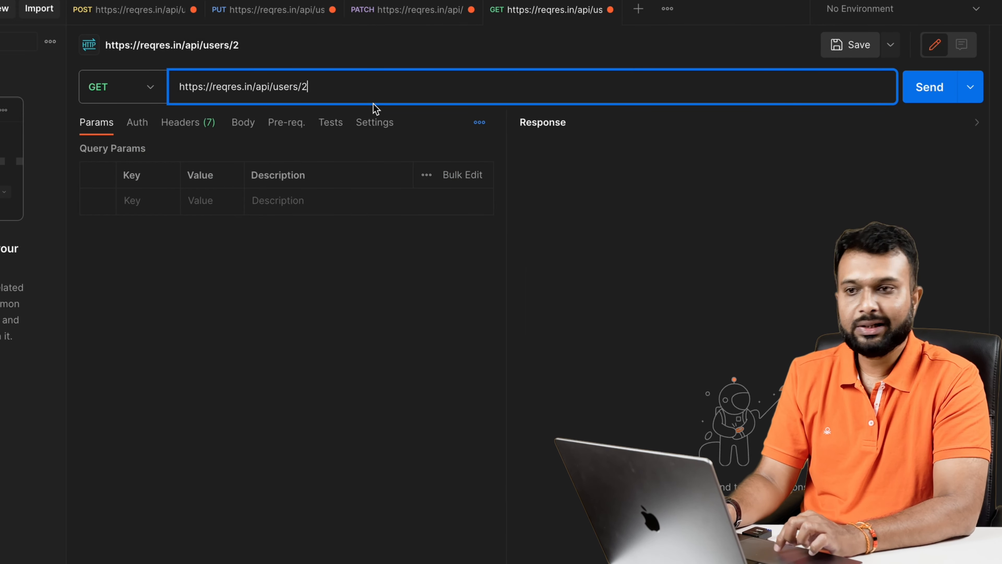
pyautogui.moveTo(293, 87); pyautogui.dragTo(340, 87)
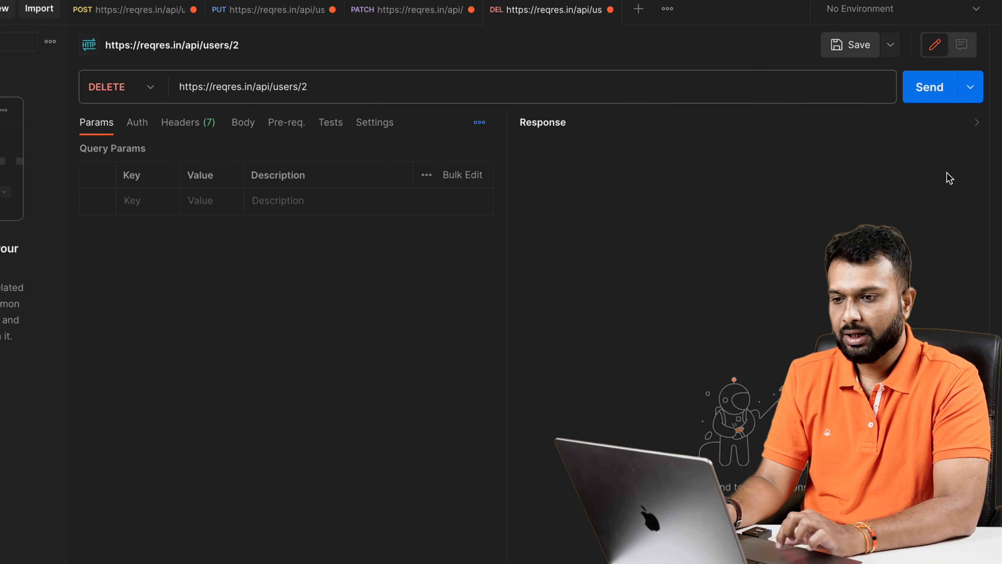
pyautogui.click(911, 94)
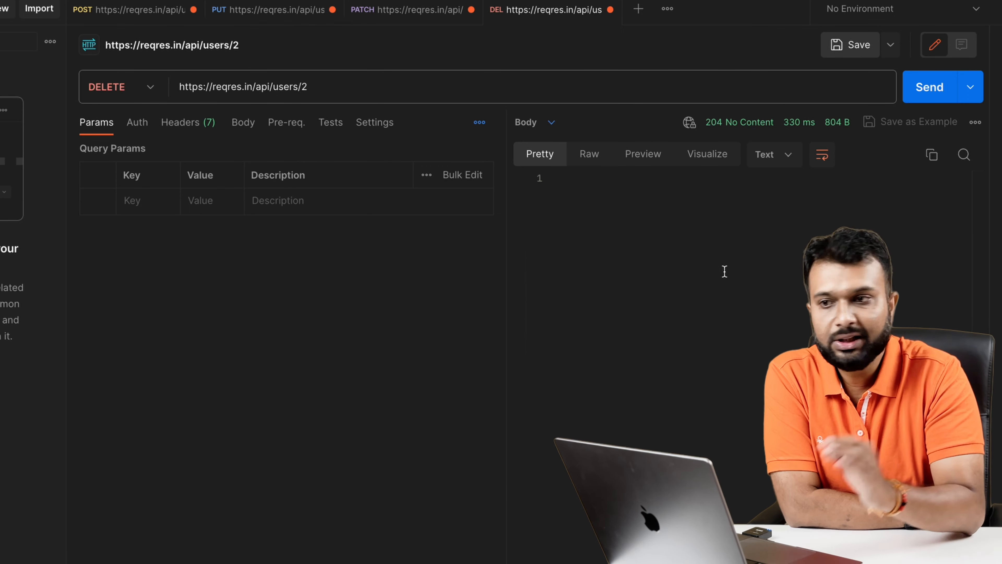
# Step: Send the unchanged PUT request twice and compare the updatedAt time in the two responses
pyautogui.click(222, 17)
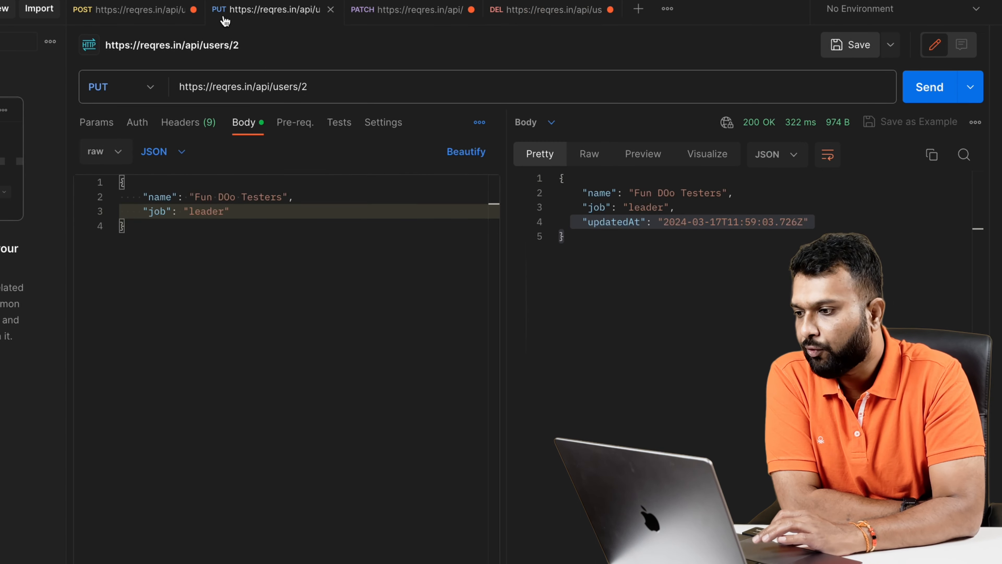
pyautogui.click(246, 242)
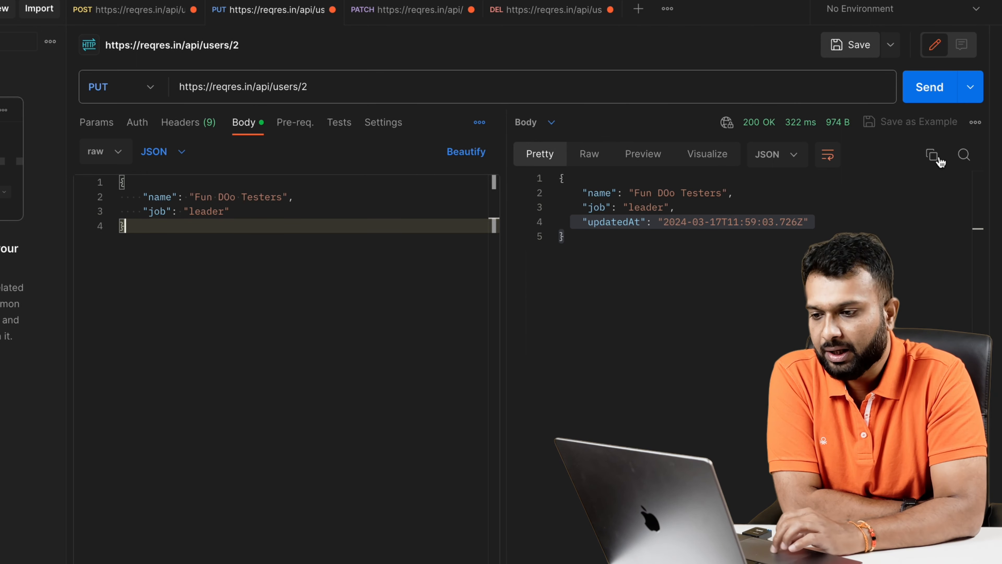
pyautogui.click(931, 102)
pyautogui.click(786, 257)
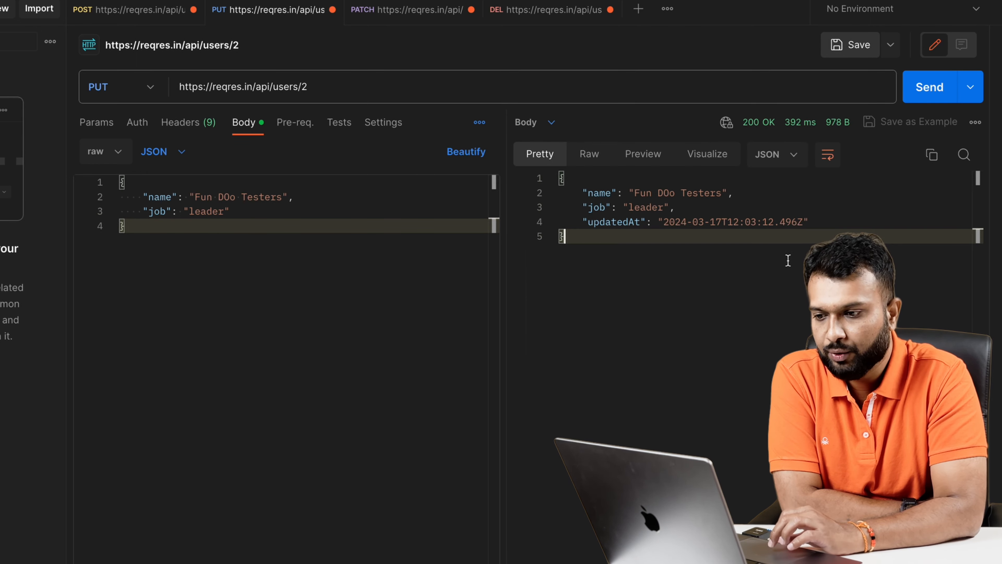
pyautogui.moveTo(757, 222); pyautogui.dragTo(831, 226)
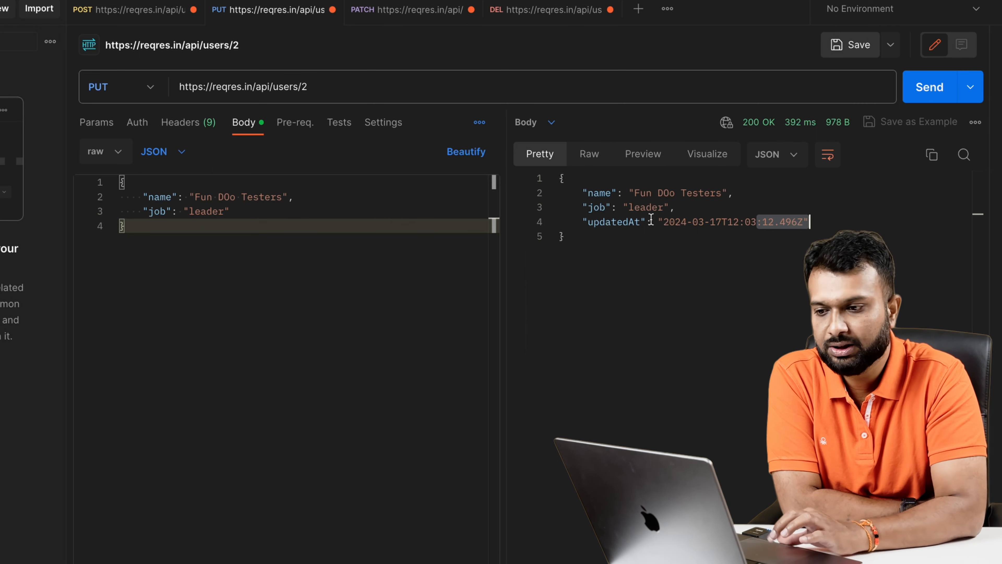
pyautogui.click(939, 89)
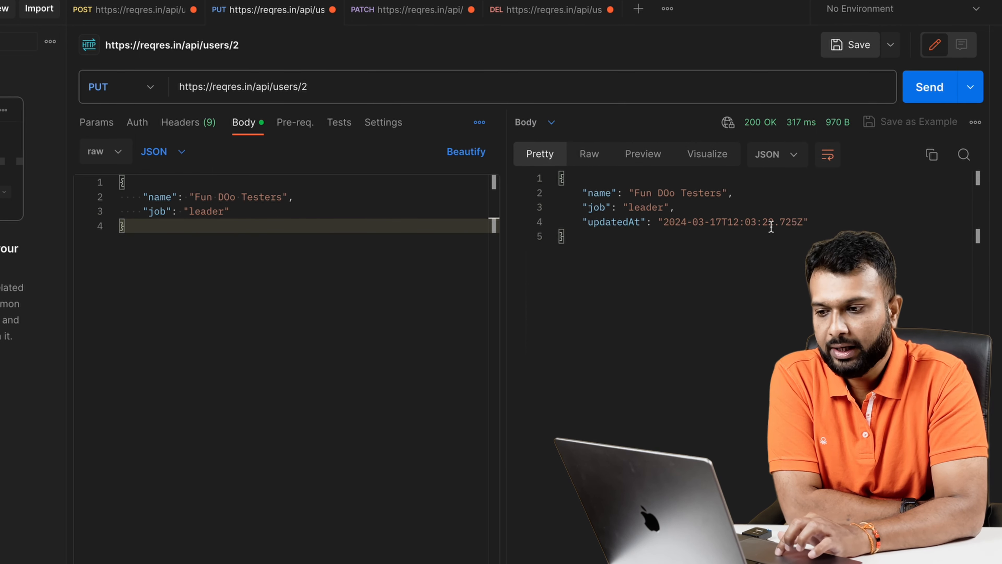
pyautogui.moveTo(757, 222); pyautogui.dragTo(809, 222)
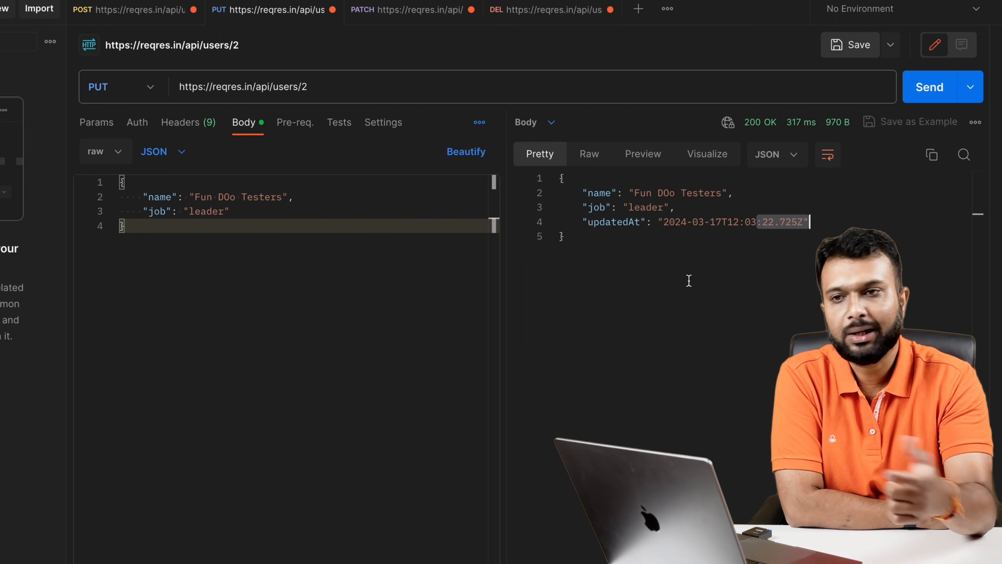
# Step: Send the unchanged PATCH request three times in a row to show how repeated calls behave
pyautogui.click(407, 10)
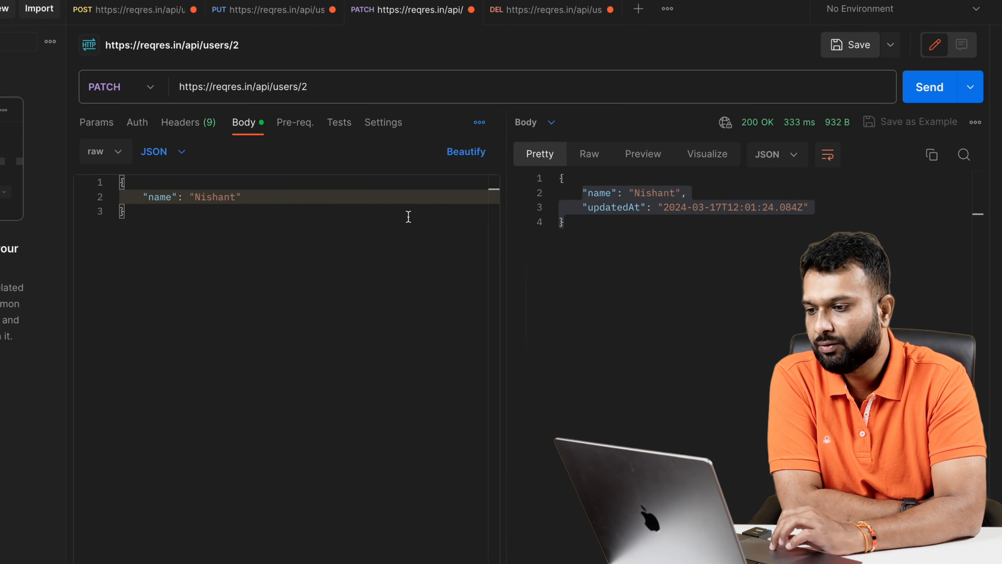
pyautogui.click(926, 95)
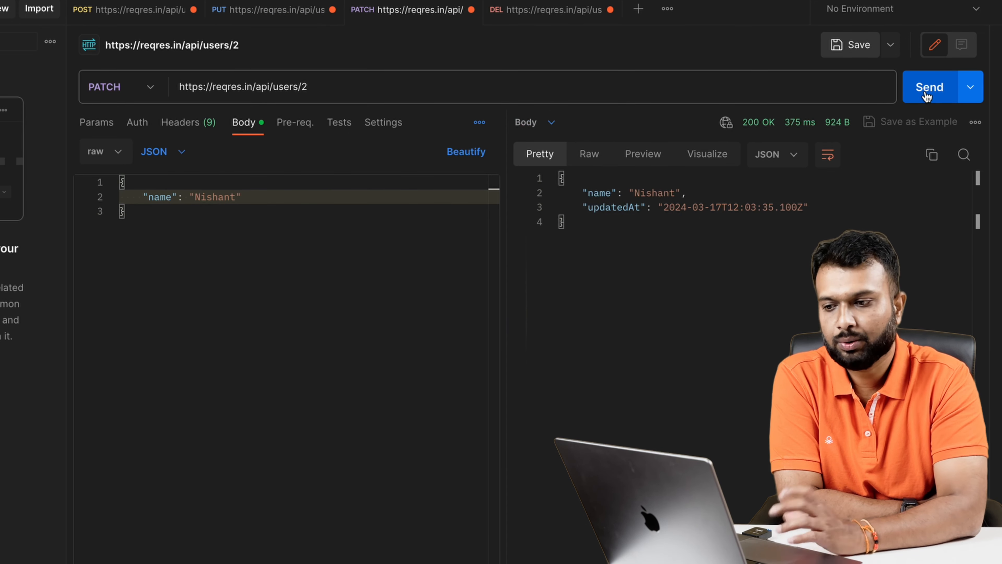
pyautogui.click(927, 95)
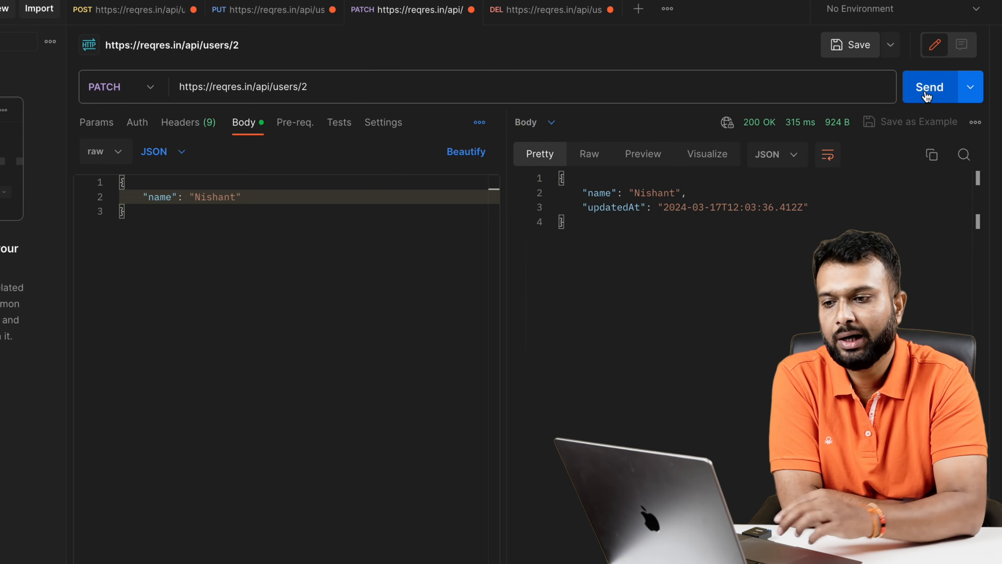
pyautogui.click(927, 94)
# Step: Show the DELETE request's response and switch to the reqres.in page in the browser
pyautogui.click(504, 9)
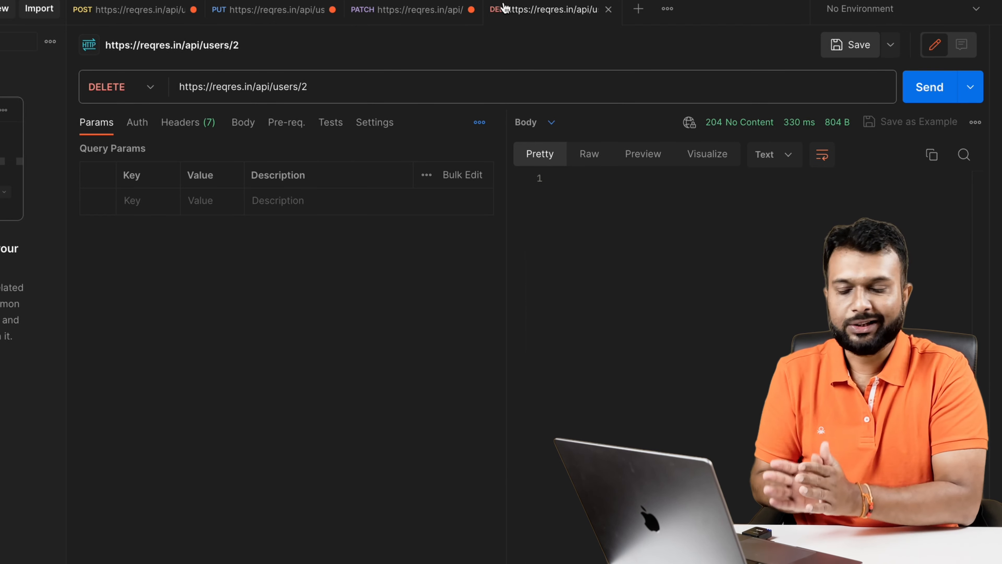
pyautogui.hotkey('ctrl', 'Right')
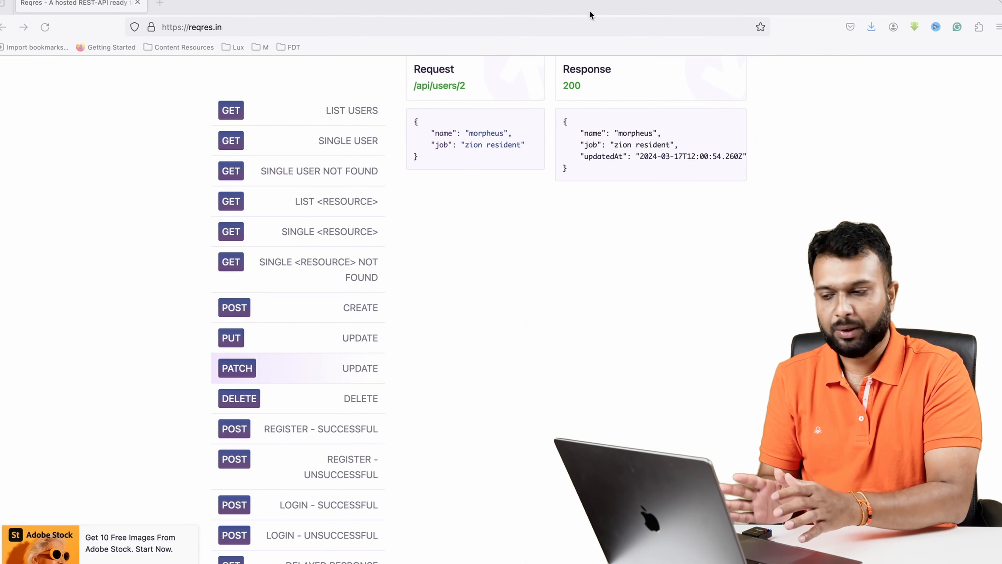